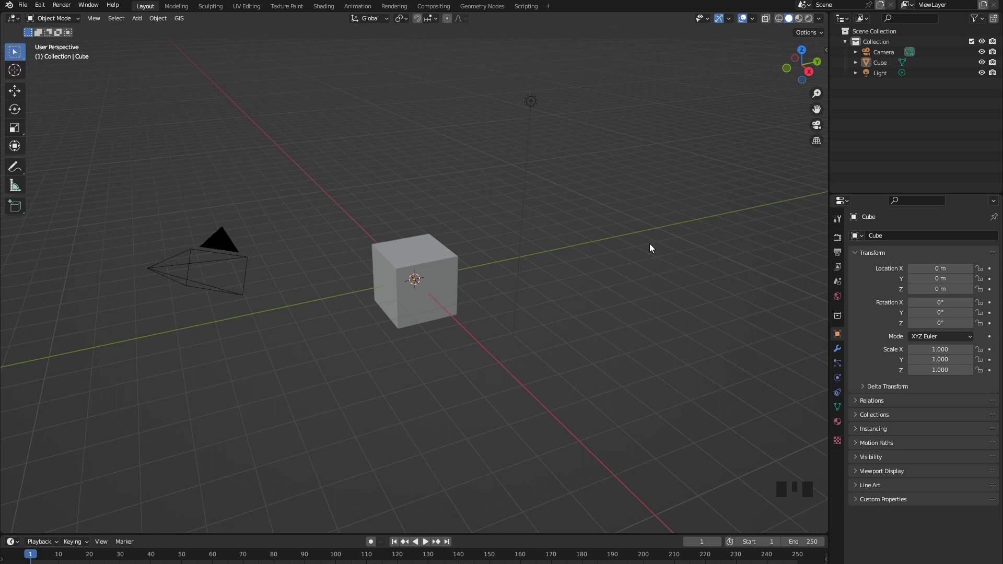
Delete the default cube and import scene.gltf from the back_to_the_future_2_delorean_from_gta_5_mod folder as glTF 2.0.
left_click(425, 316)
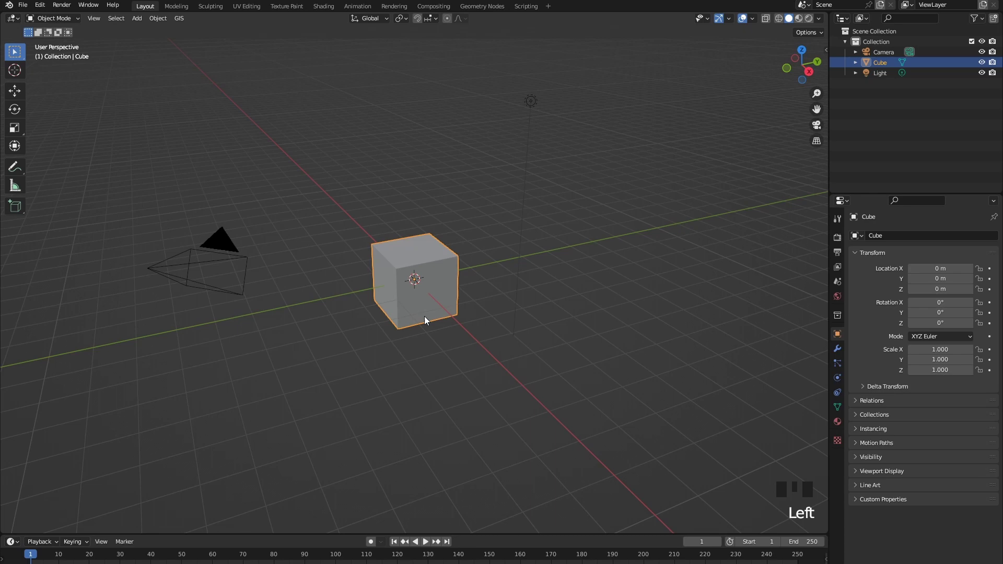
key("Delete")
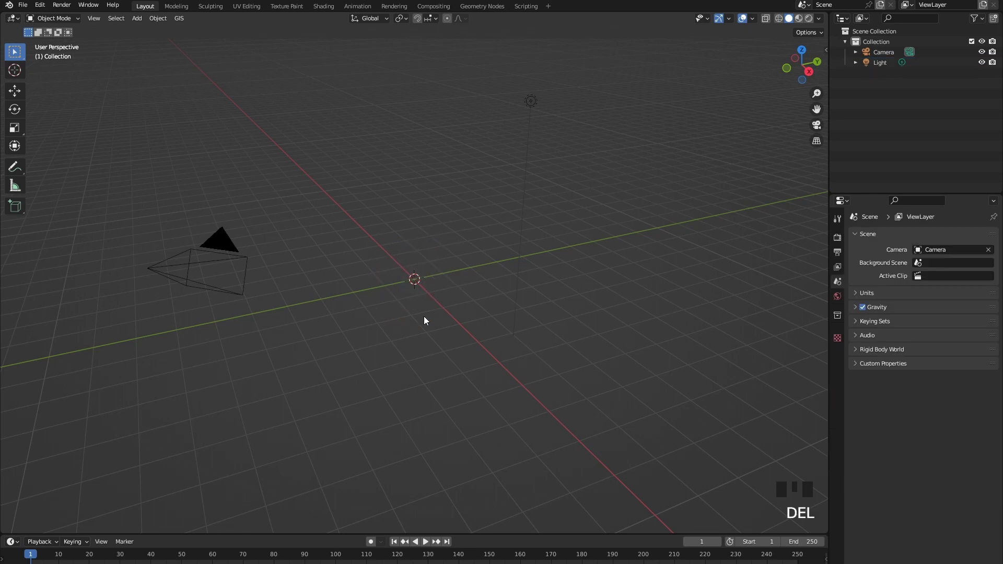
left_click(23, 5)
mouse_move(58, 143)
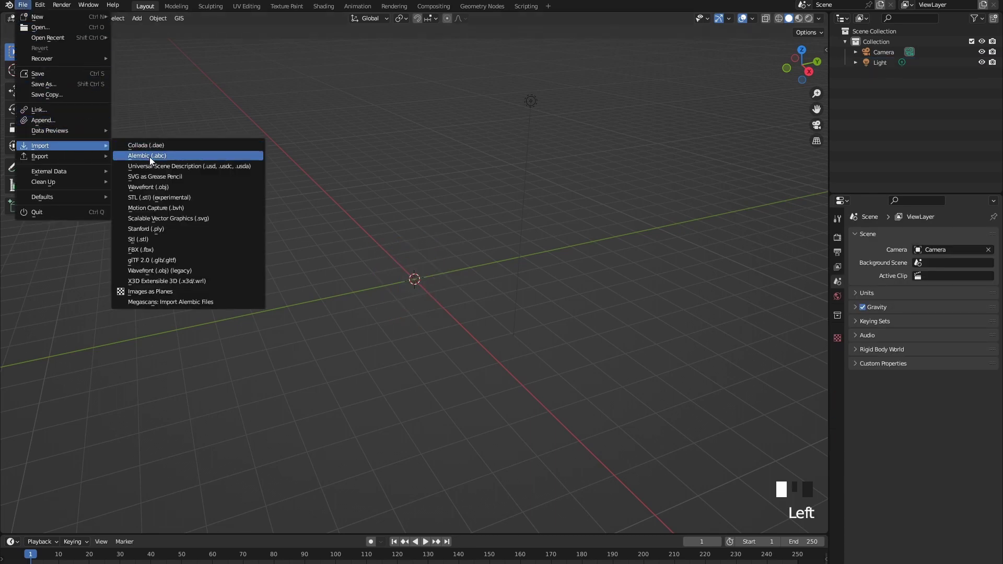
left_click(177, 262)
left_click(278, 267)
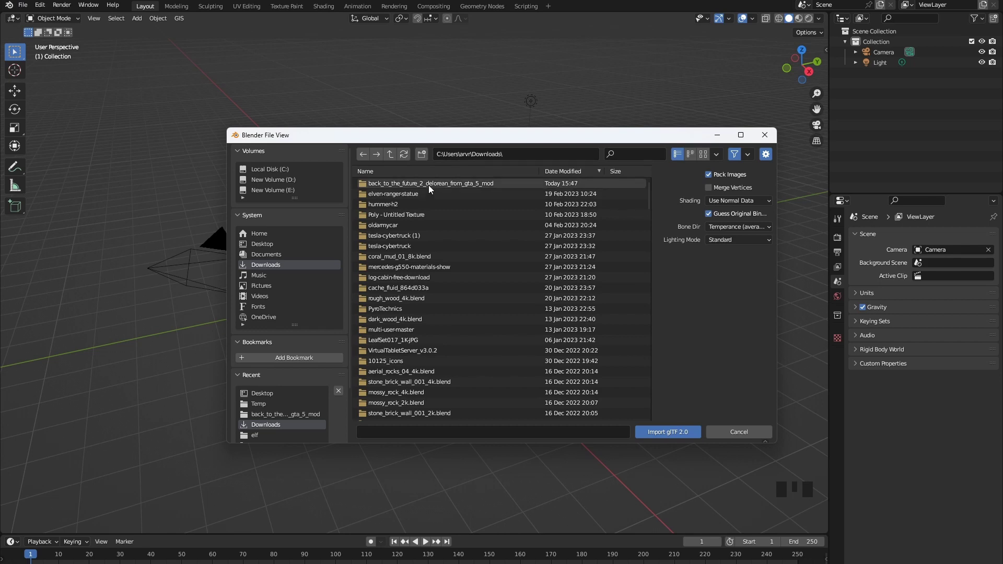
double_click(485, 184)
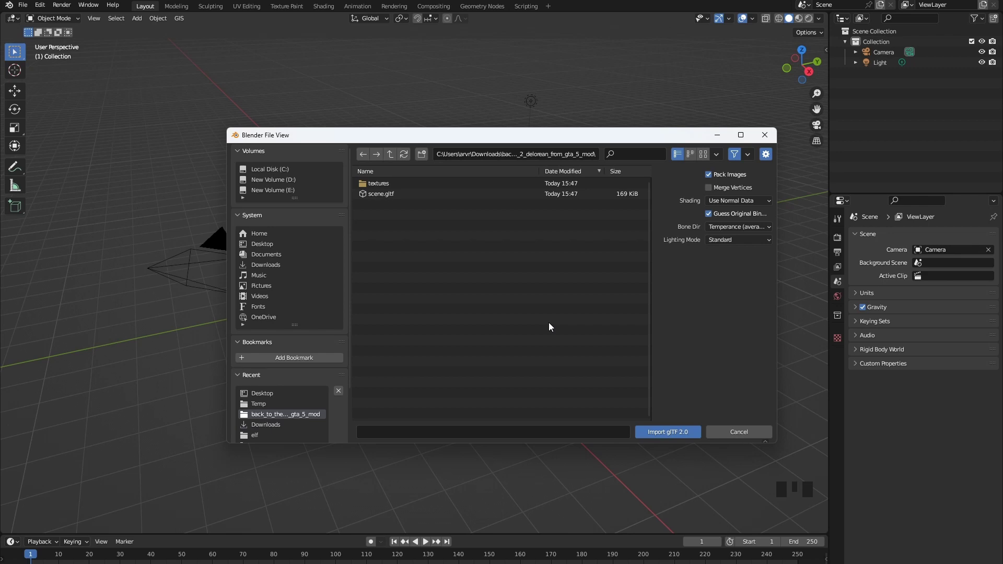
left_click(381, 194)
left_click(664, 431)
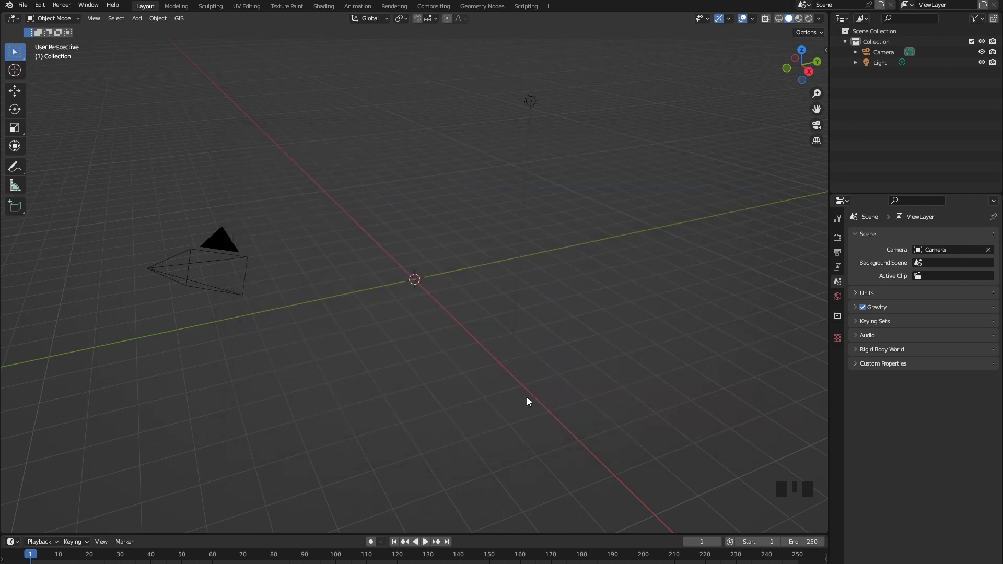
Switch the viewport to Material Preview shading to show the imported car's textures.
scroll(395, 362, "up", 7)
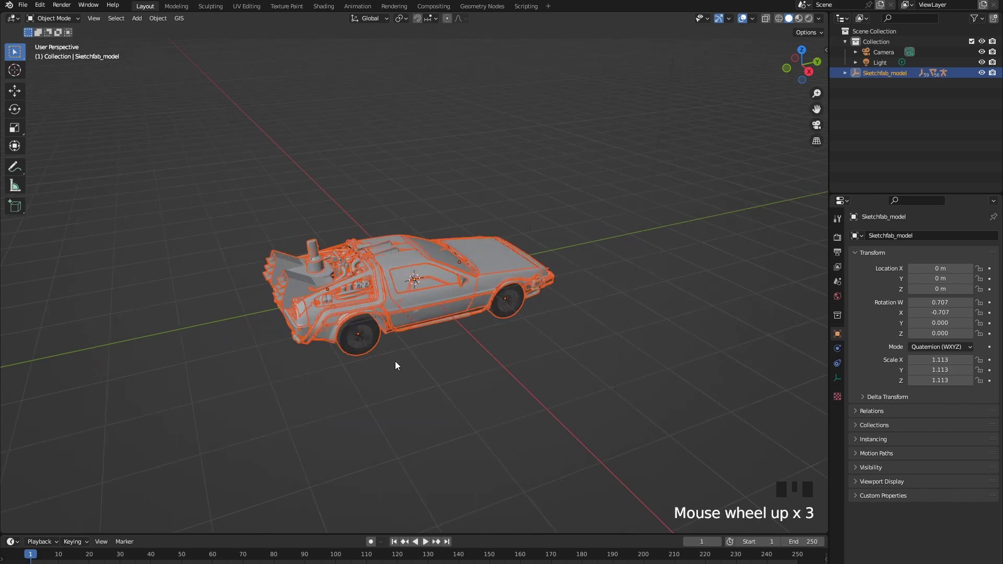
middle_click_drag(432, 368, 785, 29)
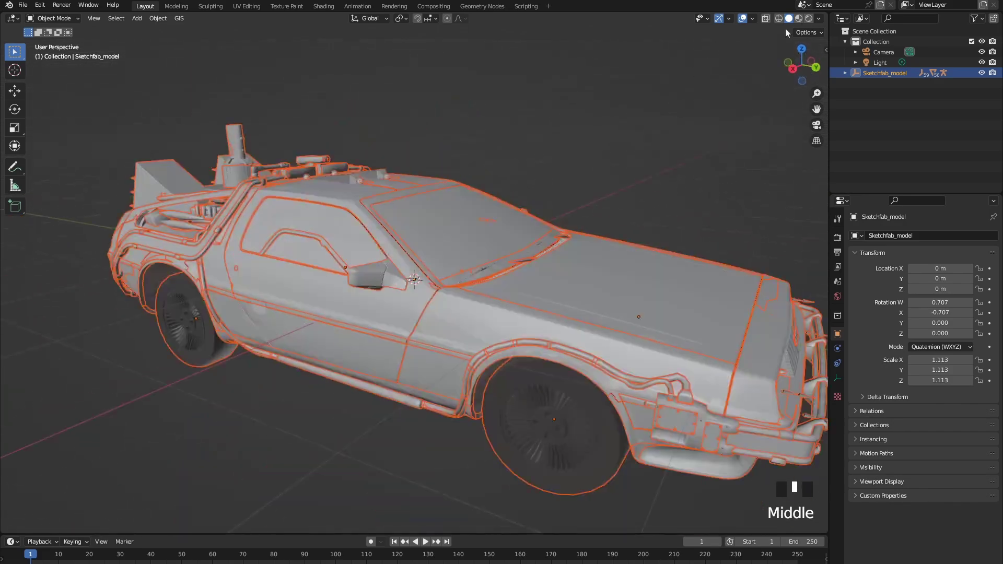
left_click(799, 18)
mouse_move(679, 282)
middle_mouse_down()
mouse_move(506, 311)
mouse_move(334, 284)
mouse_move(92, 312)
mouse_move(271, 283)
mouse_move(85, 305)
mouse_move(240, 290)
middle_mouse_up()
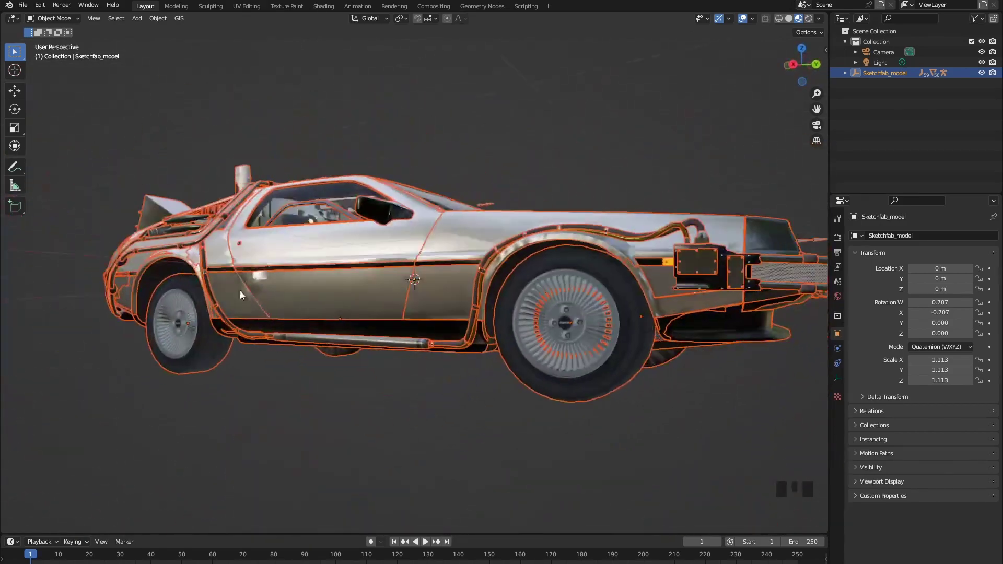
Examine the car from all sides, selecting individual wheels to check that they are separate objects.
left_click(505, 382)
left_click(538, 368)
left_click(202, 373)
middle_click_drag(215, 400, 439, 399)
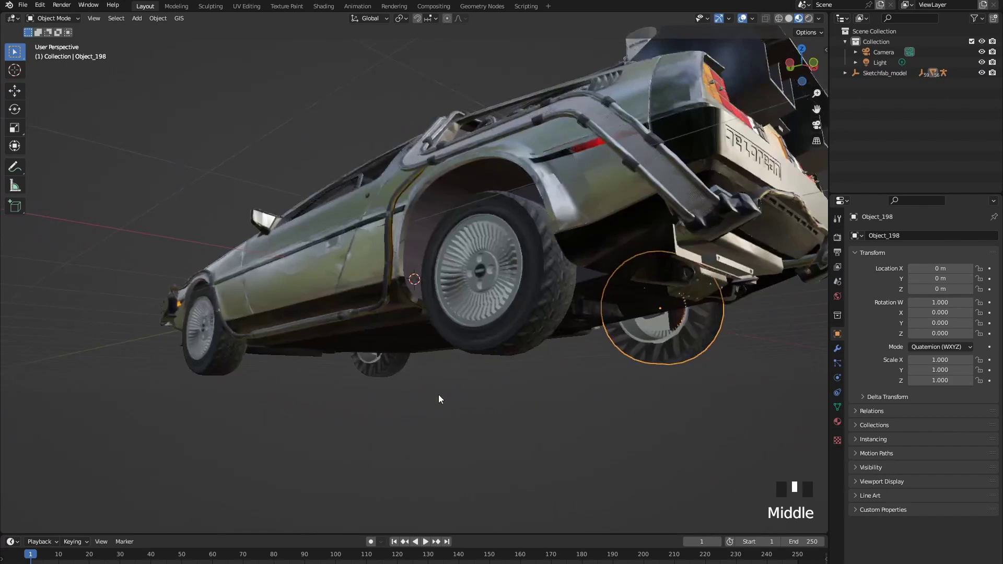
left_click(582, 297)
left_click(484, 277)
middle_click_drag(484, 277, 290, 378)
left_click(199, 278)
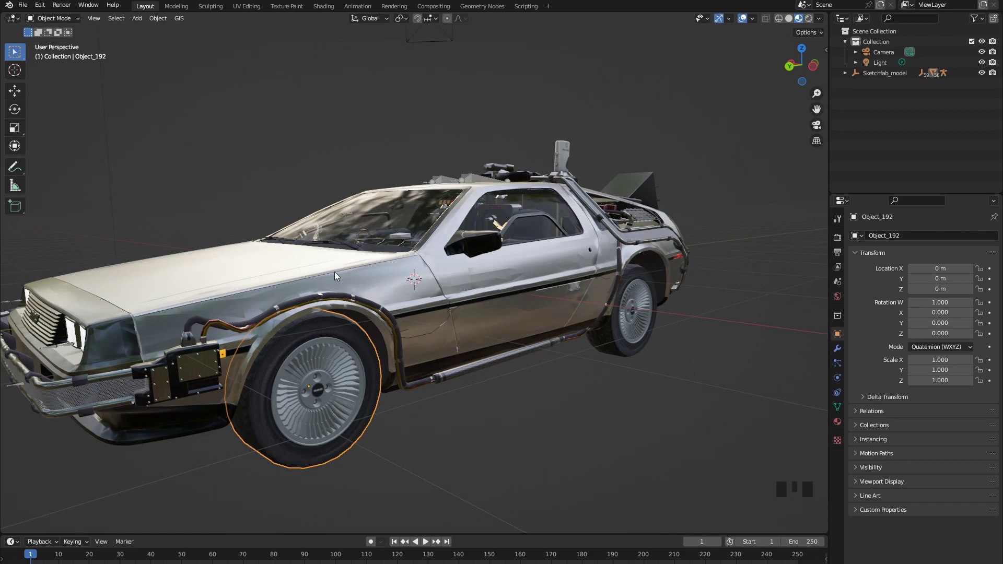
scroll(474, 354, "up", 3)
middle_click_drag(475, 354, 431, 367)
scroll(472, 355, "down", 3)
scroll(465, 353, "up", 3)
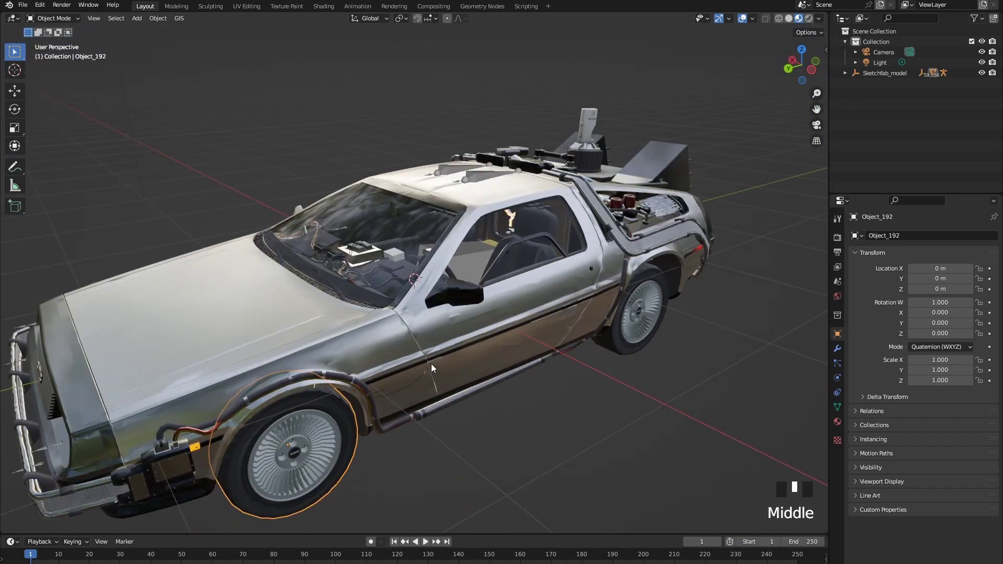
Make the car's main body panel active, select all objects and enter Edit Mode on all their meshes.
left_click(251, 319)
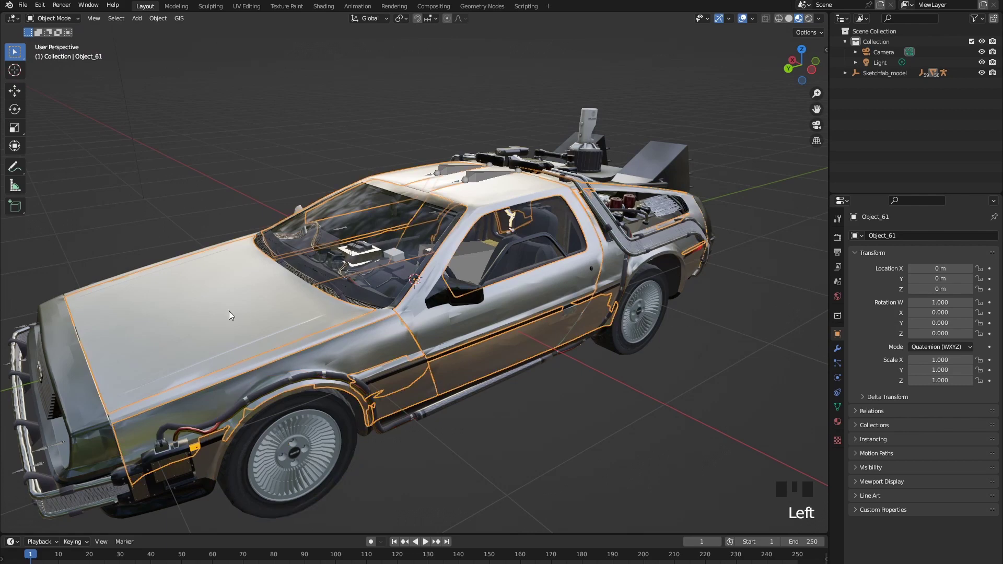
left_click(209, 309)
key("Tab")
middle_click_drag(209, 314, 256, 289)
left_click(52, 18)
left_click(50, 28)
key("a")
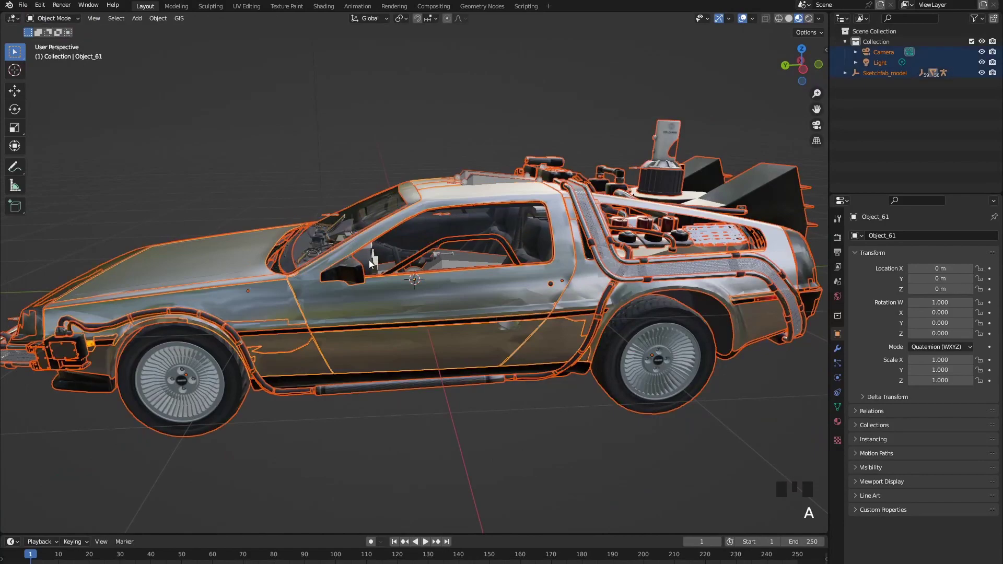
key("Tab")
middle_click_drag(421, 425, 468, 446)
scroll(462, 407, "down", 2)
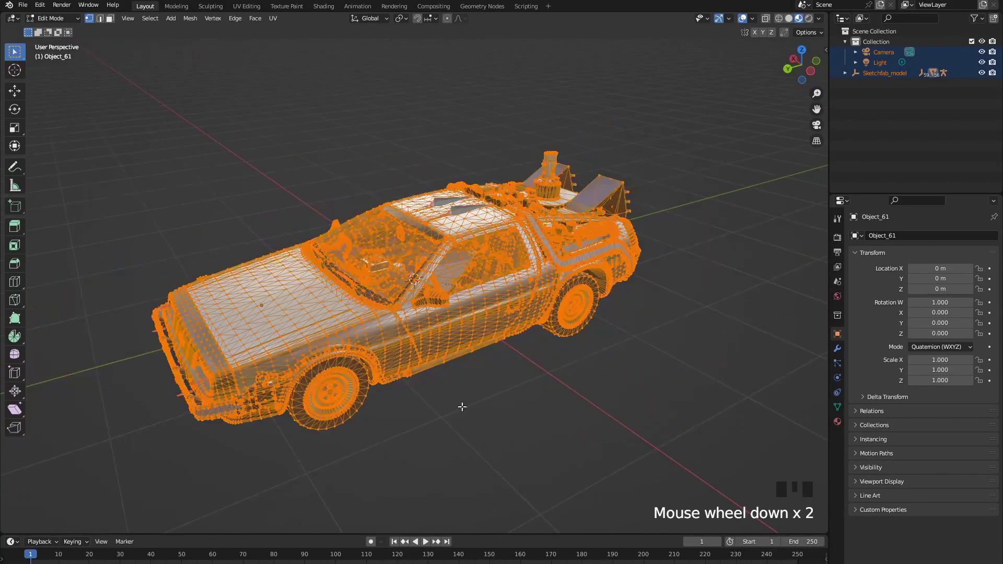
Merge the vertices of all car meshes by distance and return to Object Mode.
left_click(187, 19)
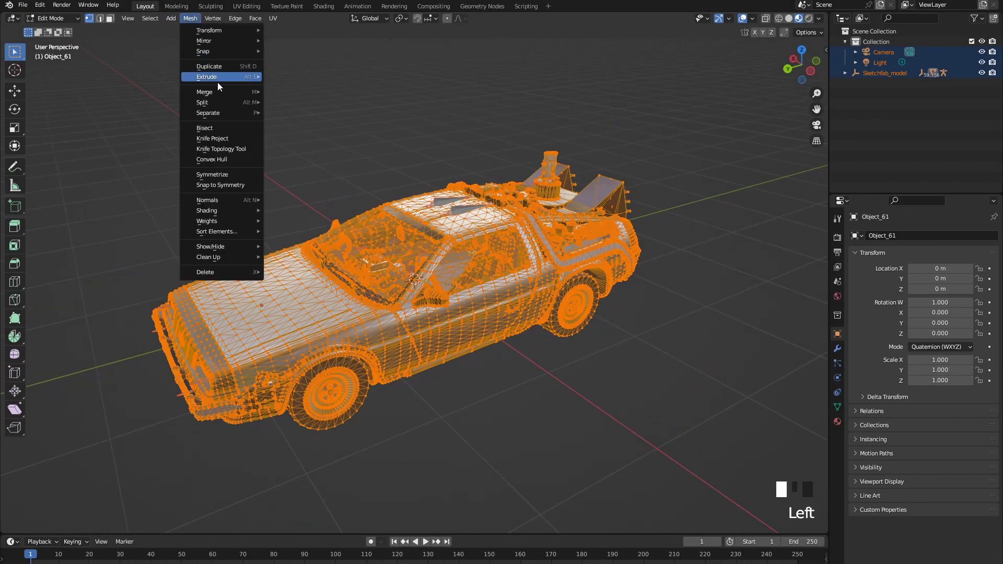
mouse_move(223, 88)
left_click(305, 131)
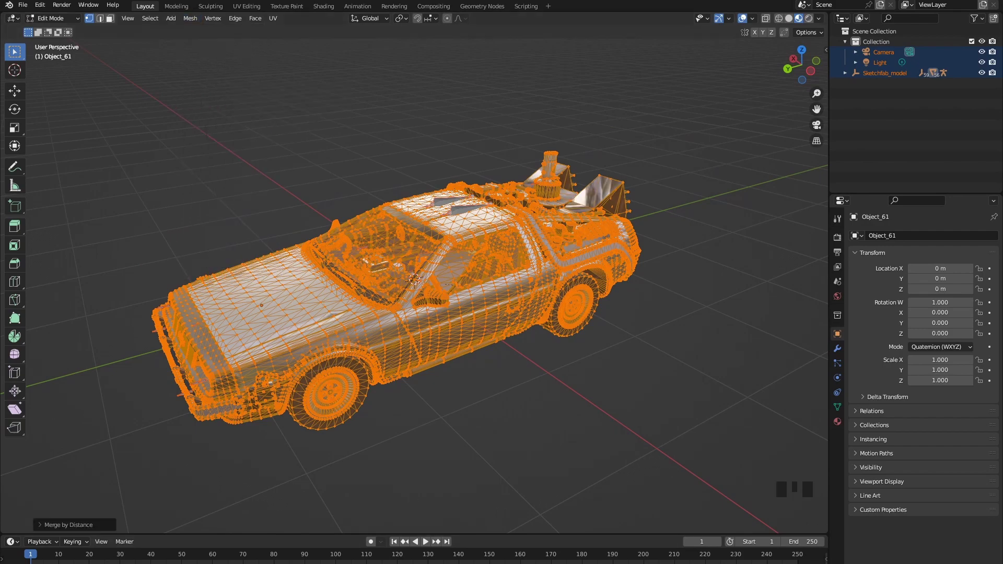
middle_click_drag(514, 424, 551, 450)
scroll(433, 431, "up", 4)
scroll(522, 448, "down", 3)
middle_click_drag(464, 439, 454, 443)
left_click(58, 19)
left_click(59, 28)
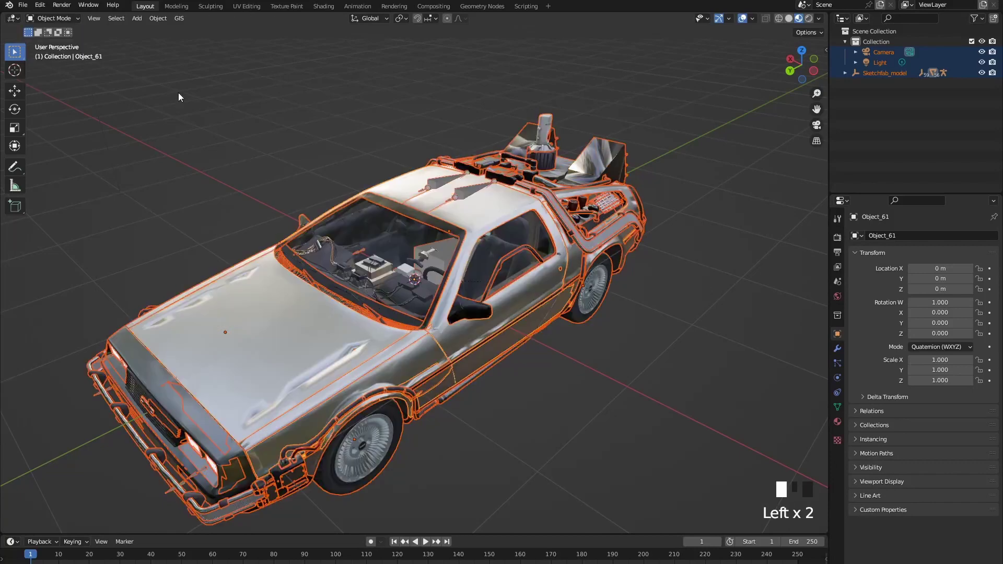
Change the surface shading of all the car's objects and clear the selection.
double_click(341, 343)
middle_click_drag(342, 343, 403, 353)
right_click(421, 381)
left_click(379, 383)
key("a")
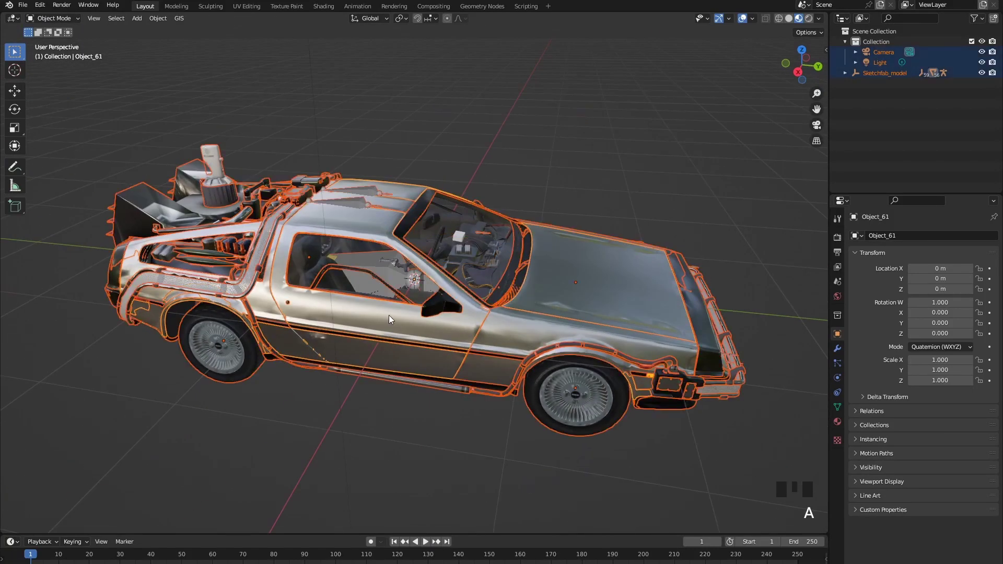
right_click(389, 315)
left_click(385, 316)
mouse_move(418, 404)
middle_mouse_down()
mouse_move(460, 378)
mouse_move(315, 425)
mouse_move(362, 473)
mouse_move(487, 470)
mouse_move(526, 432)
mouse_move(416, 407)
middle_mouse_up()
key("alt+a")
Select all four wheels and raise them above the car along Z to a Z location of about 3.38 m.
double_click(356, 266)
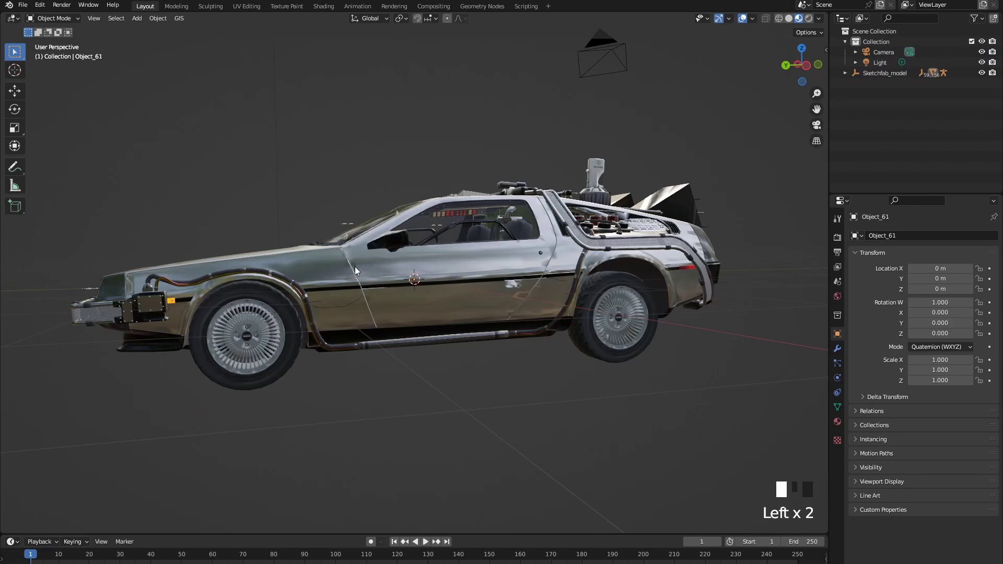
middle_click_drag(356, 266, 349, 325)
left_click(388, 404)
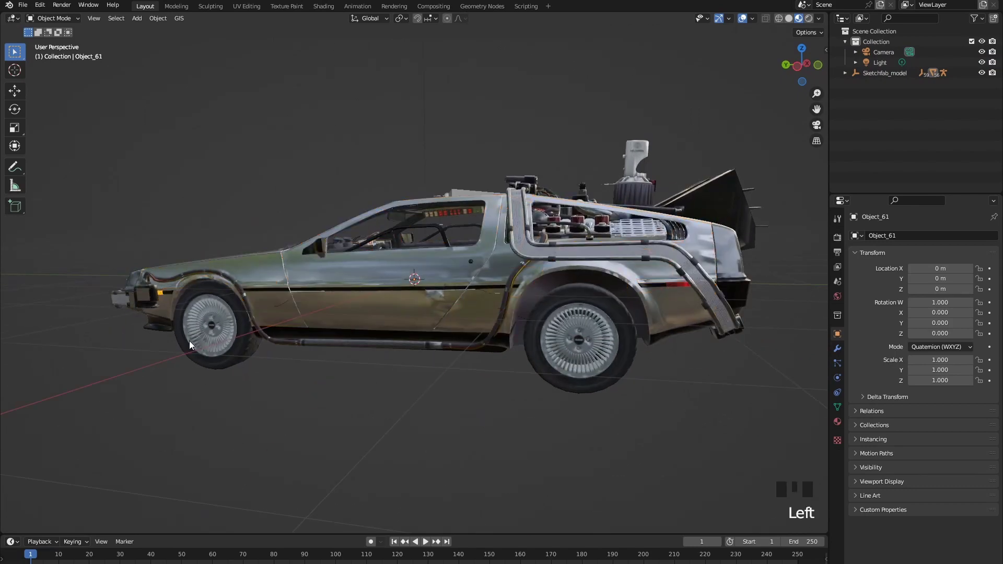
double_click(233, 346)
left_click(569, 381, "shift")
middle_click_drag(569, 381, 187, 327)
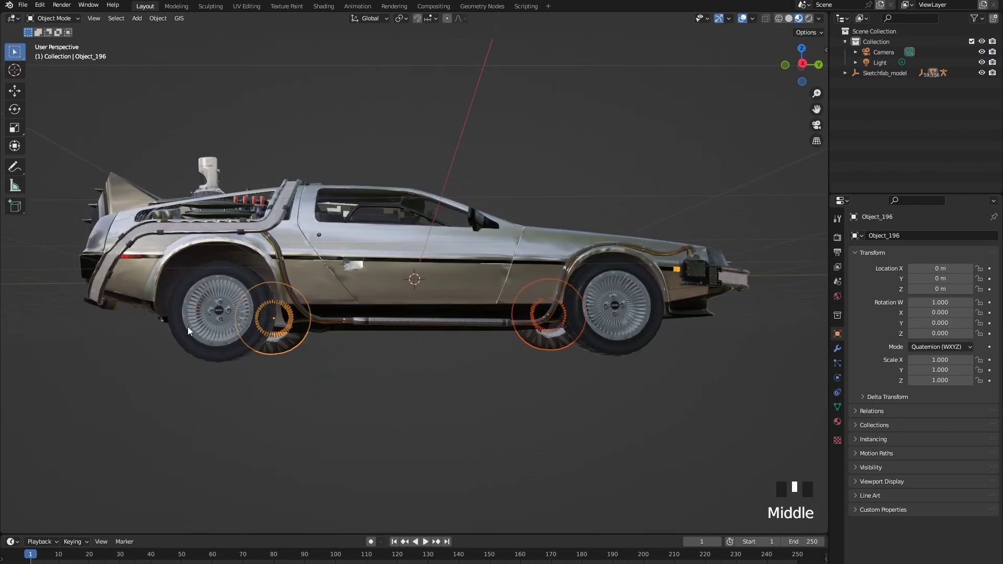
left_click(188, 328, "shift")
left_click(635, 340, "shift")
scroll(588, 382, "down", 3)
middle_click_drag(575, 392, 535, 429)
key("g")
key("z")
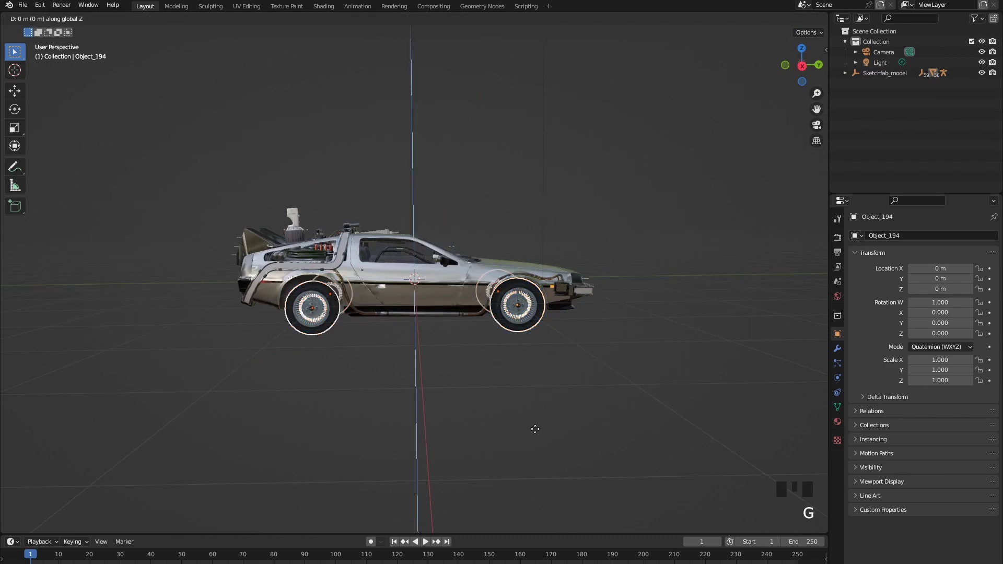
left_click(495, 162)
Box-select the car body without the raised wheels and display it in Solid shading with X-ray enabled.
middle_click_drag(495, 162, 629, 397)
left_click(168, 199)
left_click_drag(168, 196, 648, 346)
left_click(790, 18)
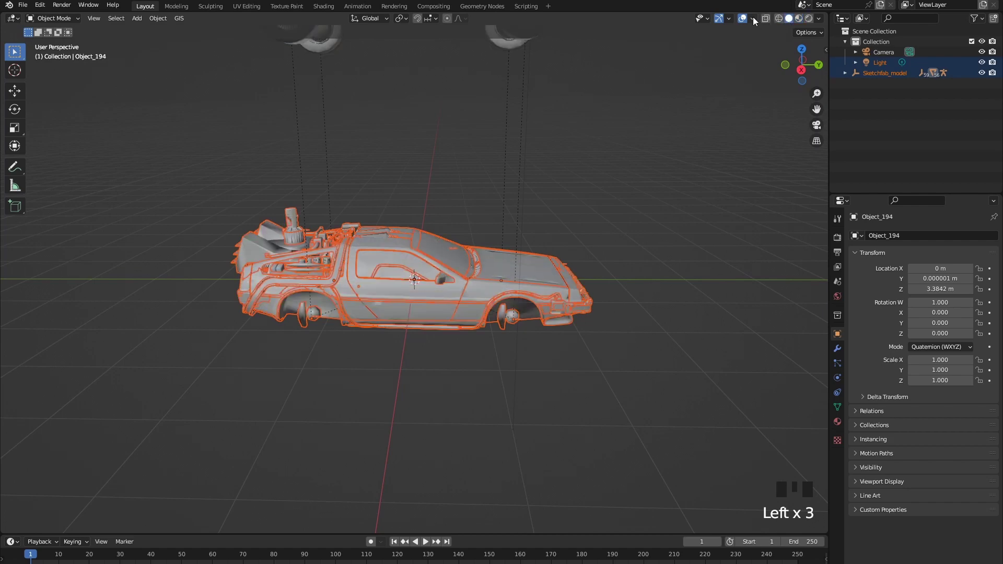
left_click(766, 19)
Box-select the car body's parts from several angles, leaving out the four raised wheels.
middle_click_drag(580, 340, 300, 250)
left_click_drag(245, 229, 530, 313)
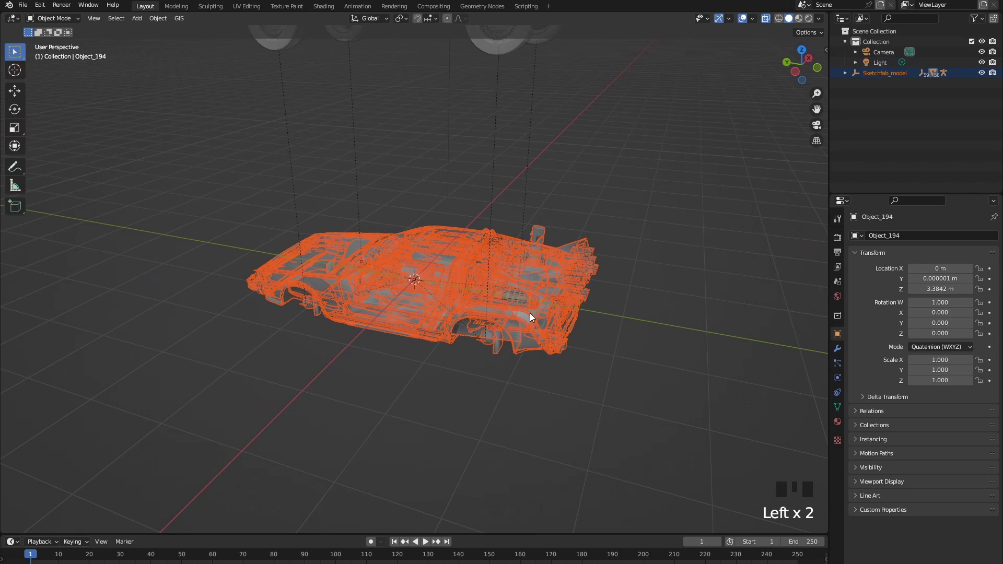
middle_click_drag(530, 313, 641, 290)
left_click_drag(175, 212, 240, 295)
left_click_drag(187, 234, 343, 295)
middle_click_drag(428, 420, 199, 424)
left_click_drag(174, 262, 723, 352)
left_click_drag(238, 212, 568, 349)
left_click_drag(264, 200, 263, 201, "shift")
left_click_drag(165, 217, 537, 343, "shift")
middle_click_drag(591, 360, 414, 365)
left_click_drag(294, 231, 671, 422, "shift")
left_click_drag(366, 249, 757, 400, "shift")
left_click(581, 292, "shift")
middle_click_drag(581, 292, 312, 269)
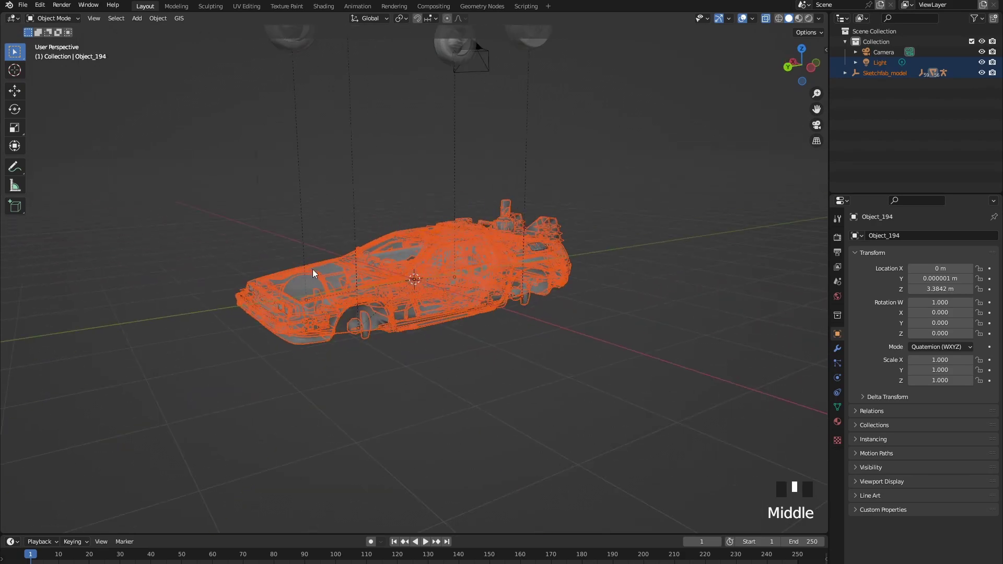
Add the remaining body parts to the selection, make the main body panel active and join them into one object.
left_click(578, 242, "shift")
scroll(467, 119, "down", 1)
scroll(434, 294, "up", 4)
left_click(434, 336, "shift")
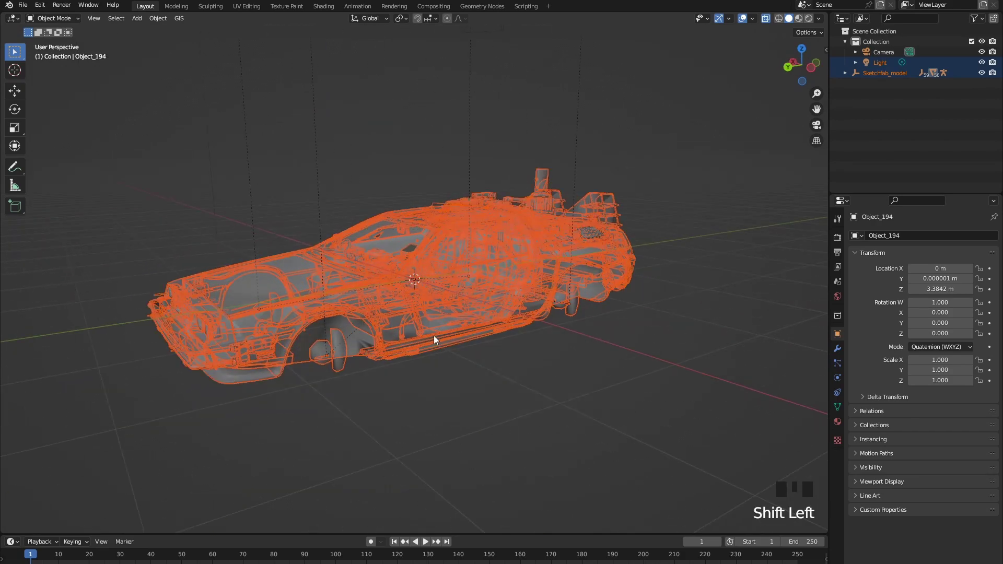
left_click(271, 352, "shift")
middle_click_drag(272, 352, 438, 336)
left_click(541, 376, "shift")
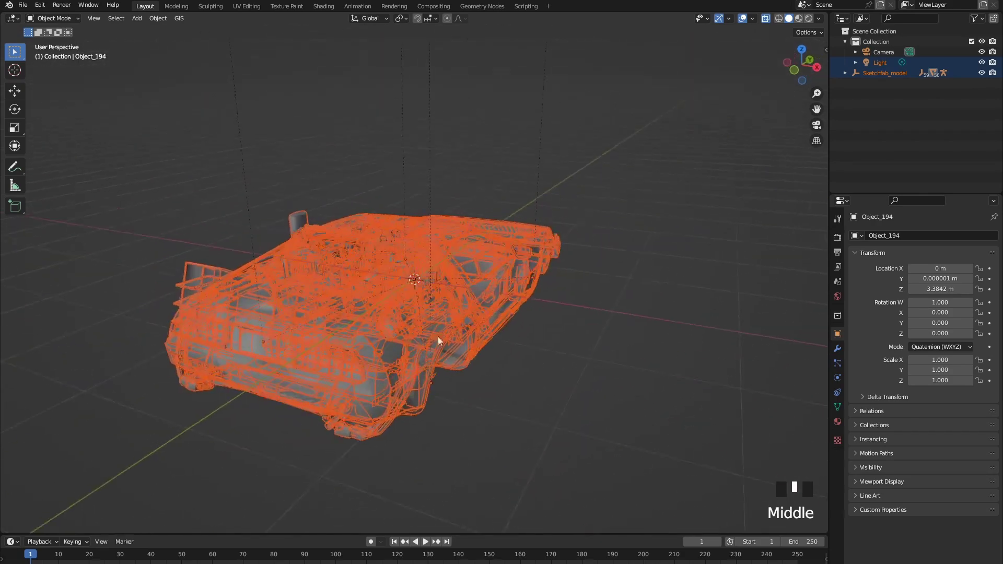
left_click(473, 406, "shift")
middle_click_drag(473, 406, 359, 378)
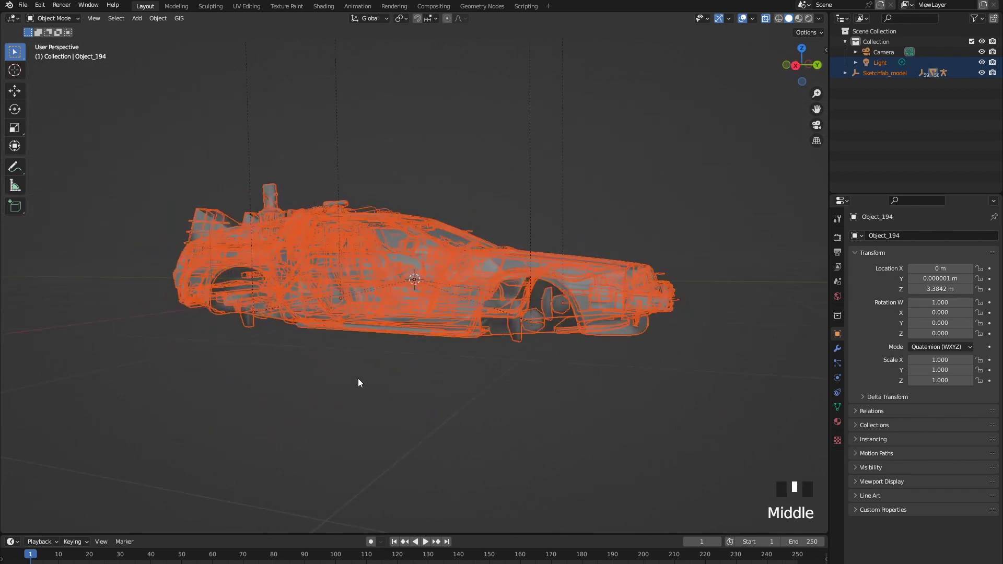
key("ctrl+j")
left_click(433, 263, "shift")
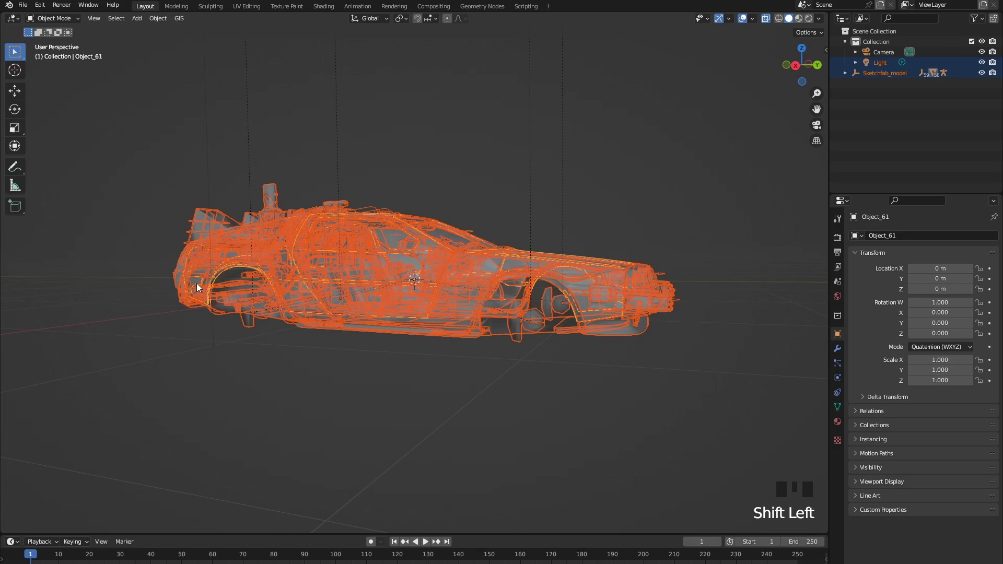
key("ctrl+j")
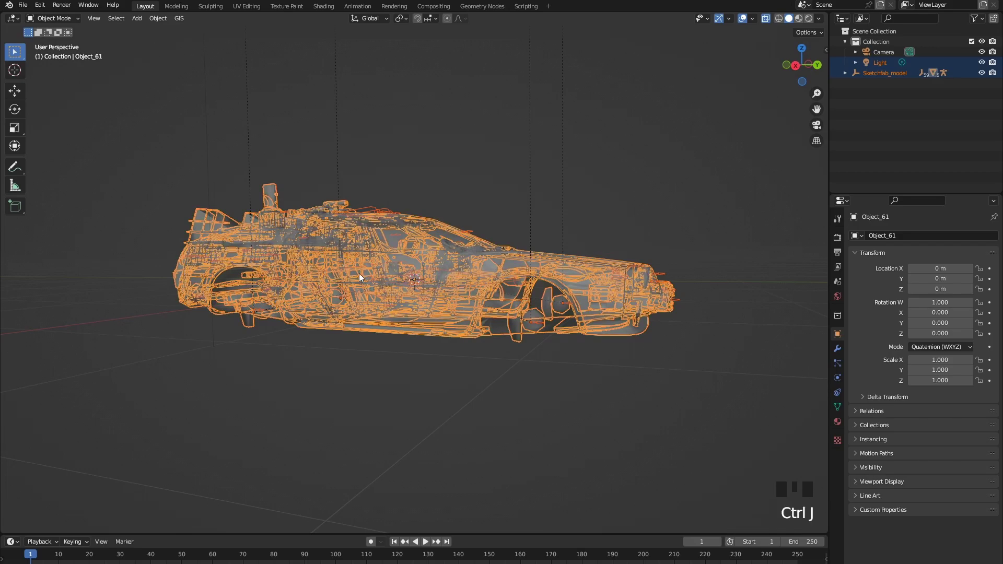
Raise the joined car body along Z to a Z location of about 1.55 m, clear of the leftover empties.
middle_click_drag(359, 274, 528, 380)
left_click(508, 363)
key("g")
key("z")
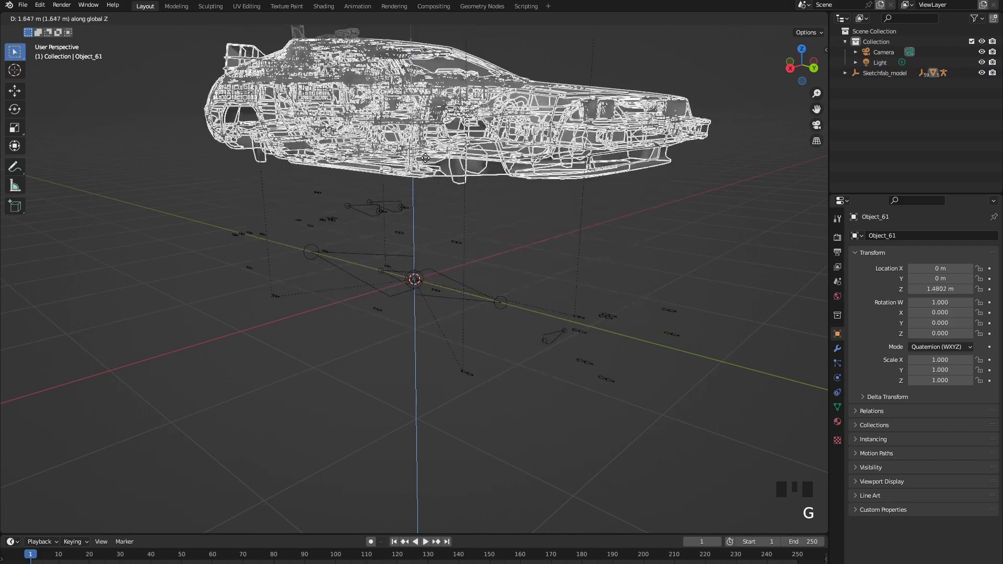
left_click(428, 163)
Select the leftover empties around the origin below the raised car body and delete them.
middle_click_drag(380, 410, 533, 416)
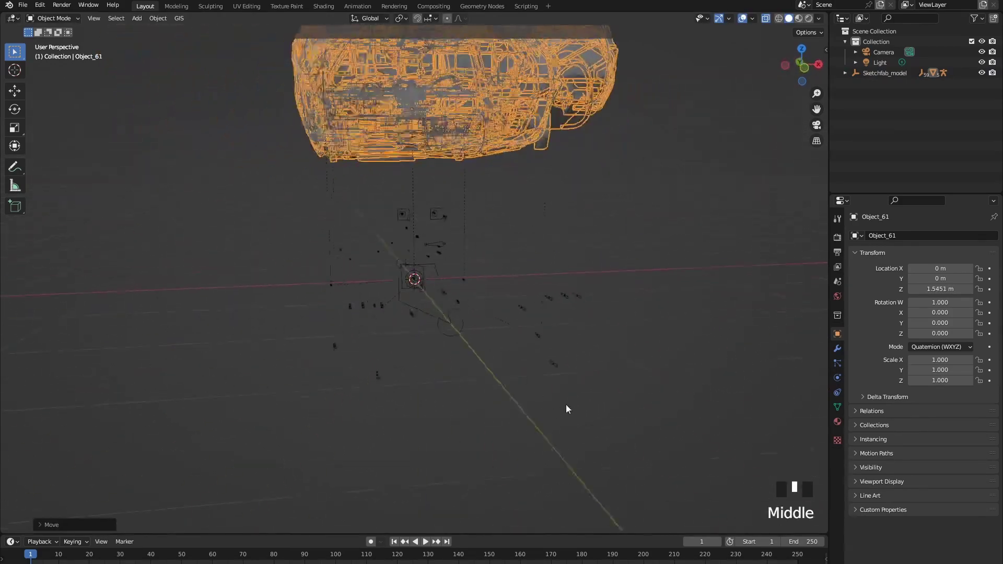
middle_click_drag(566, 405, 569, 403)
left_click(362, 298)
middle_click_drag(500, 347, 273, 379)
key("Delete")
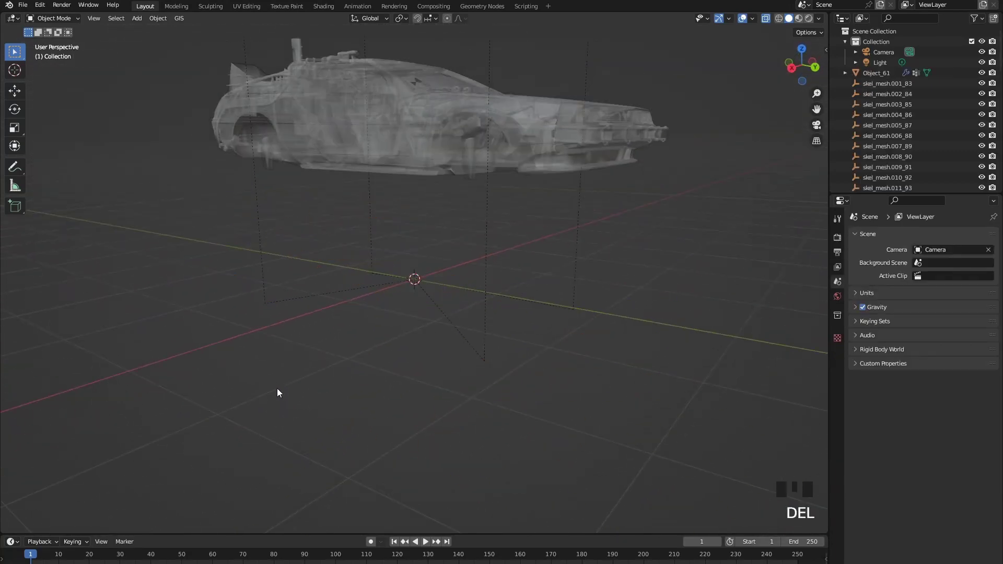
scroll(450, 365, "down", 3)
middle_click_drag(450, 365, 489, 388)
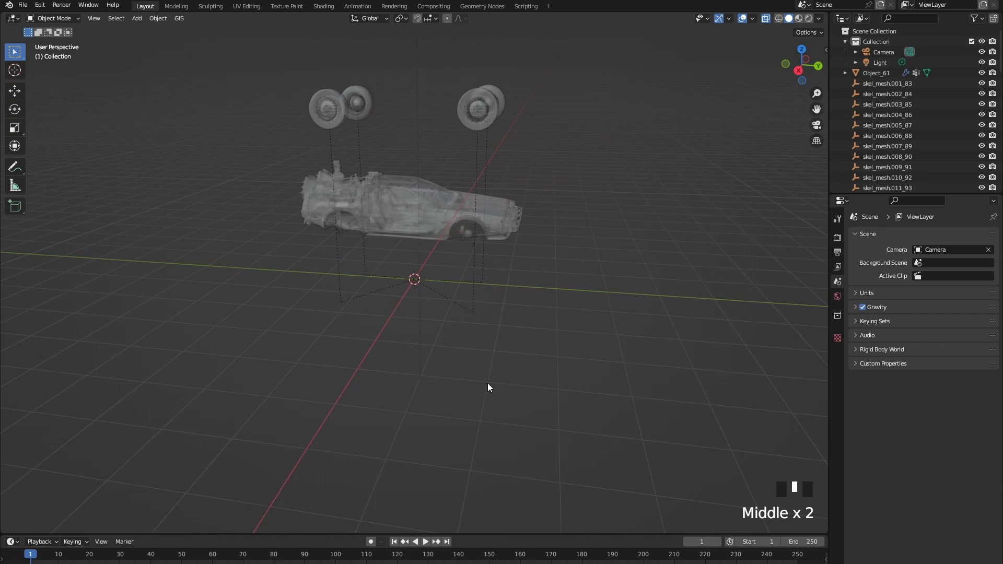
Select all four wheels, lower them along Z to about 1.29 m beneath the body, and switch the viewport to Material Preview shading.
left_click(328, 108)
left_click(490, 102, "shift")
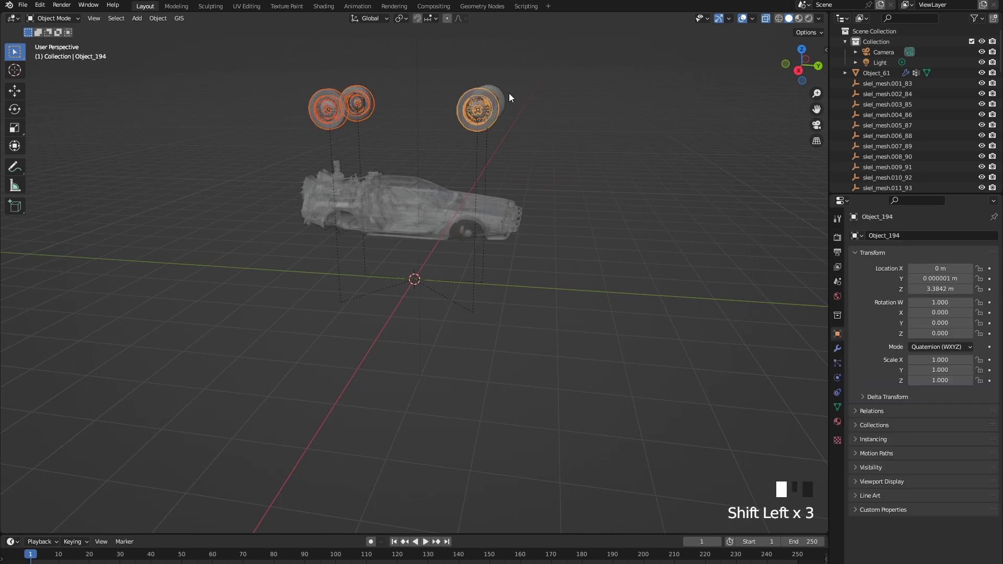
middle_click_drag(560, 253, 567, 253)
key("g")
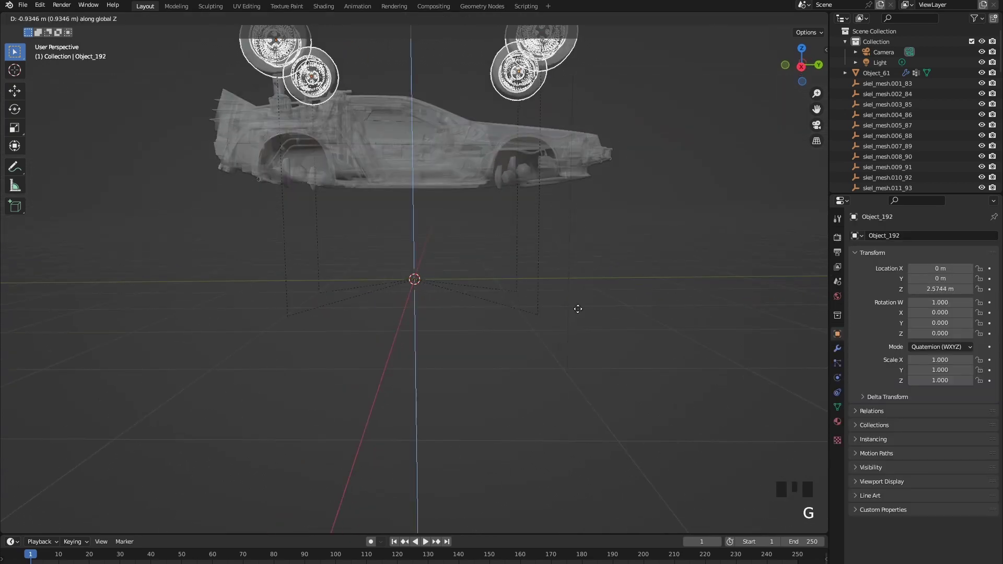
left_click(582, 425)
middle_click_drag(582, 426, 626, 384)
middle_click_drag(451, 327, 232, 159)
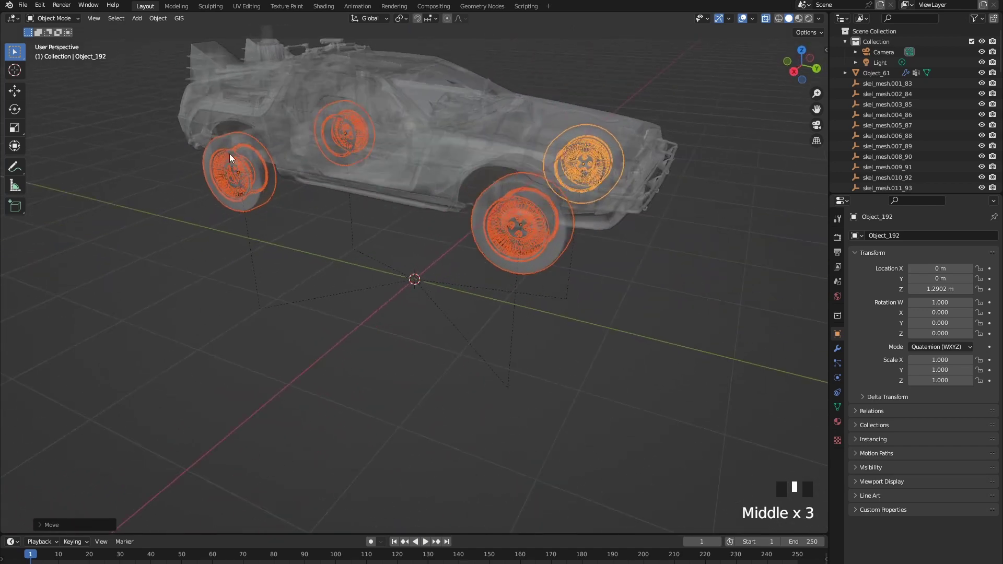
left_click(799, 20)
middle_click_drag(594, 305, 571, 288)
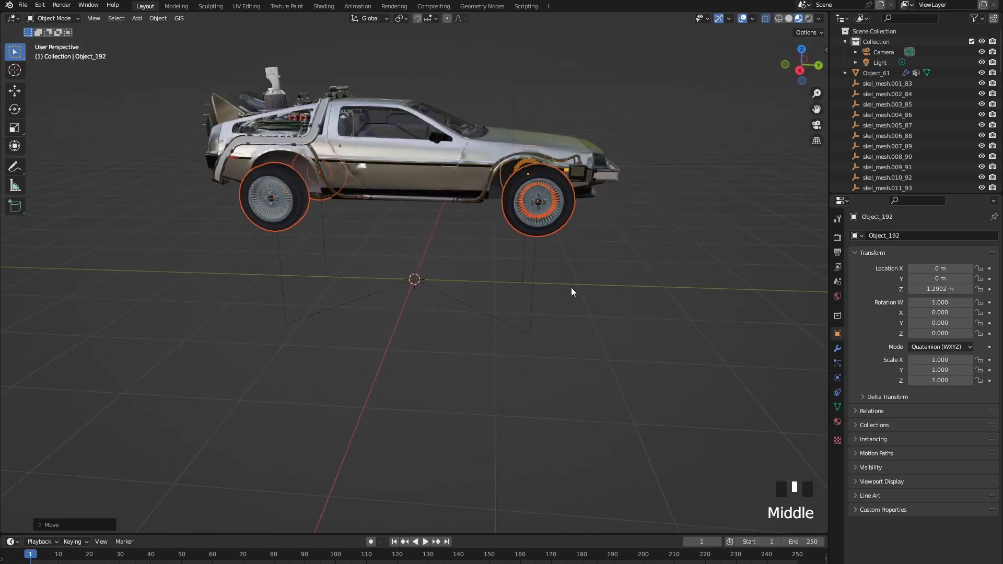
Delete all the leftover skel_mesh empties, from skel_mesh.001_83 through skel_mesh_82.
key("a")
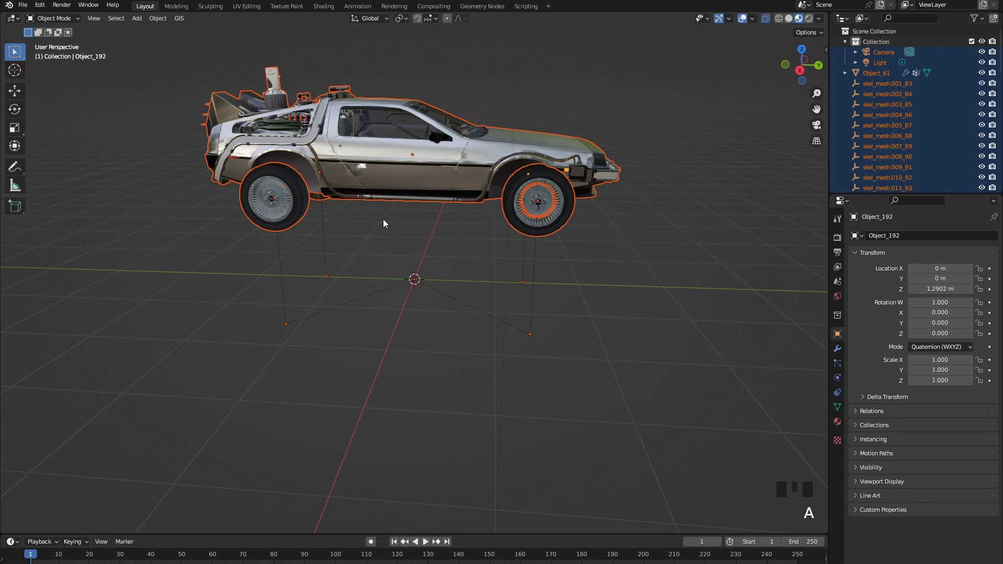
left_click(883, 83)
scroll(910, 133, "down", 20)
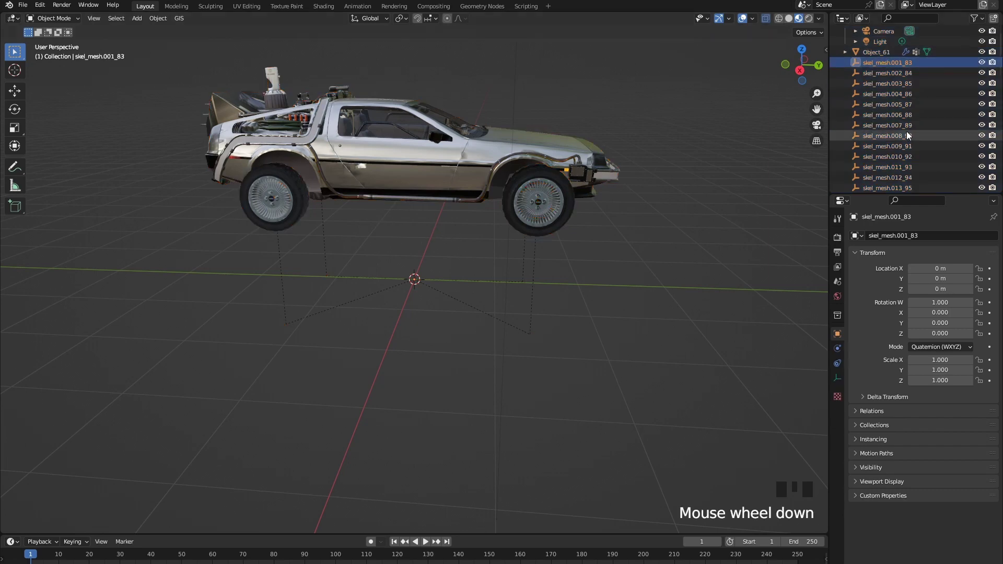
scroll(919, 137, "down", 12)
left_click(901, 171, "shift")
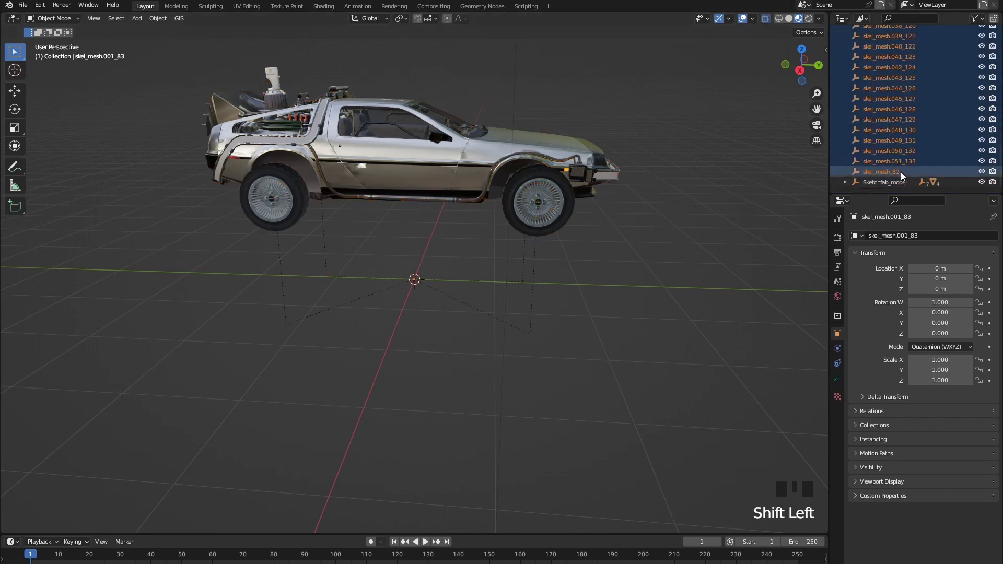
key("Delete")
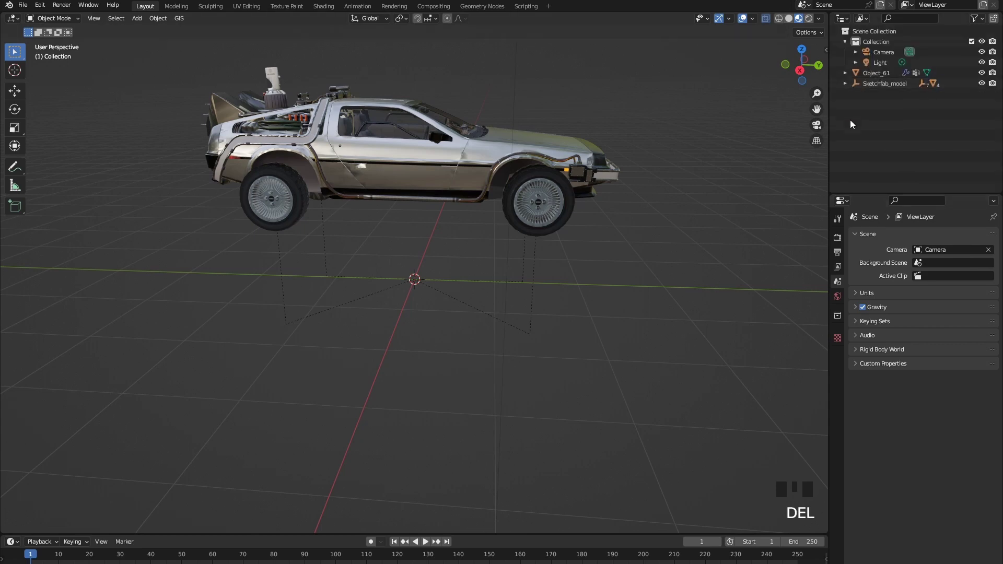
Select every object in the scene and apply All Transforms.
key("a")
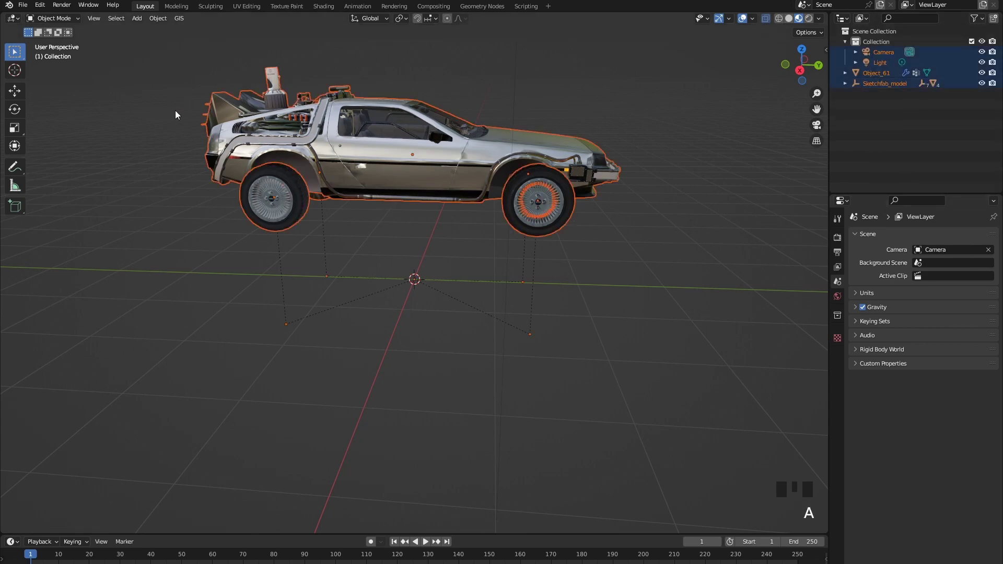
key("ctrl+a")
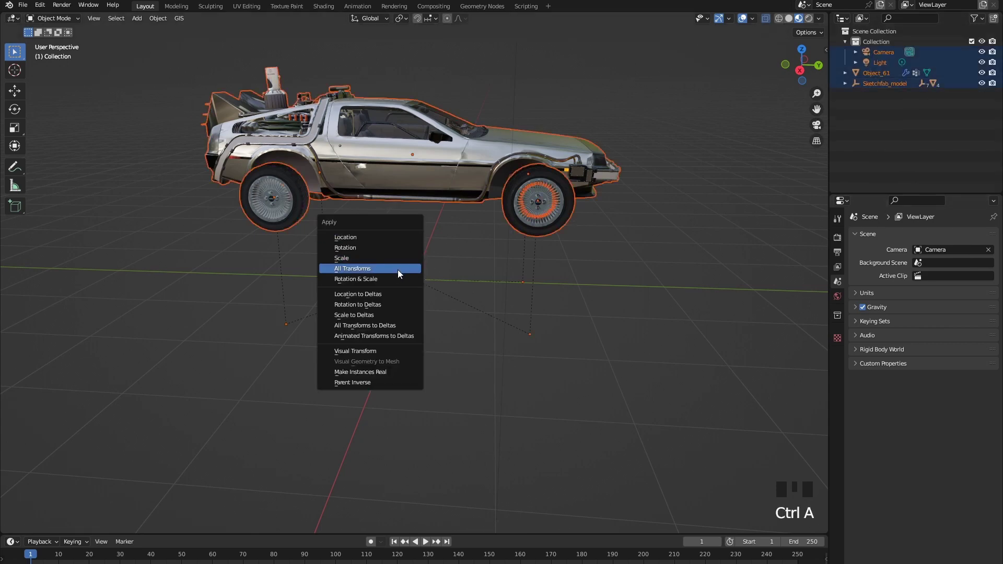
left_click(397, 269)
Move the front right wheel into its arch at about X 0.023 m, Y -0.153 m, Z 0.045 m, adjusting it from the top.
middle_click_drag(397, 274, 638, 172)
scroll(314, 251, "up", 2)
left_click(197, 177)
left_click(639, 172)
left_click(528, 225)
middle_click_drag(527, 225, 640, 256)
key("g")
left_click(638, 219)
key("KP_7")
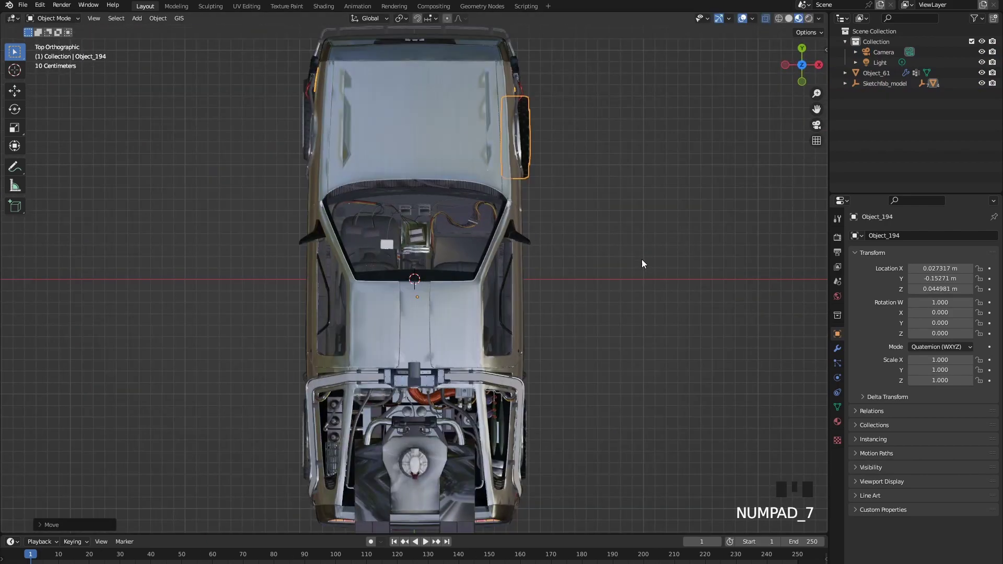
key("g")
key("Escape")
Move the front left wheel level with the front right one, at about X -0.014 m, Y -0.137 m.
left_click(302, 127)
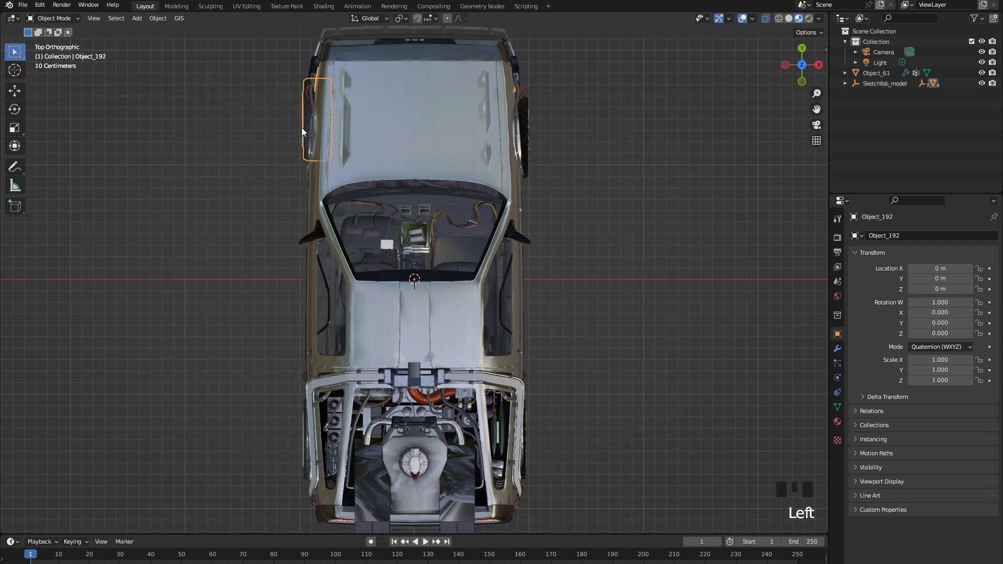
key("g")
left_click(301, 148)
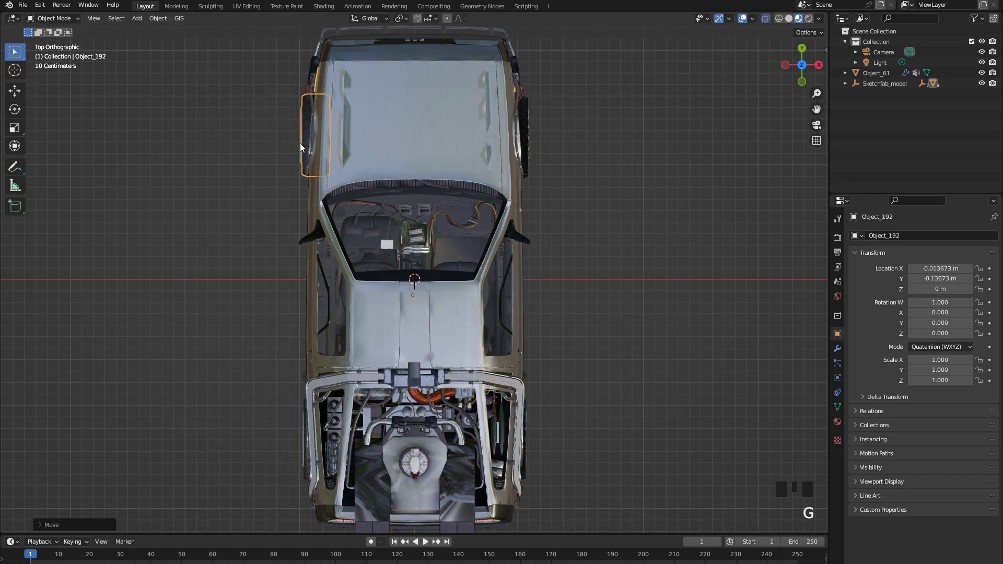
In the right side view, centre the rear right wheel in its arch at about Y 0.146 m, Z 0.114 m.
middle_click_drag(670, 442, 511, 348, "shift")
middle_click_drag(540, 378, 362, 197)
left_click(363, 152)
key("KP_3")
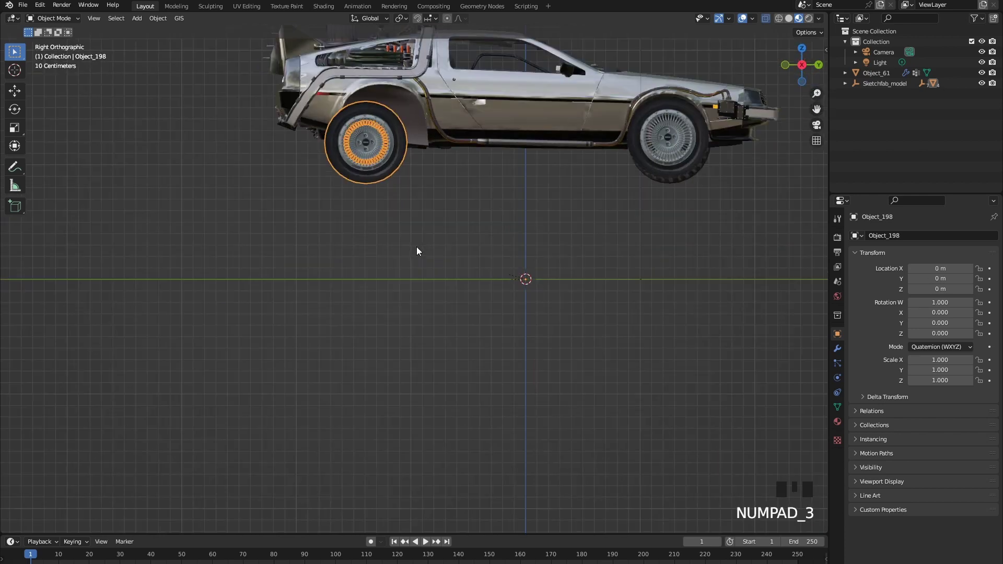
key("g")
left_click(415, 205)
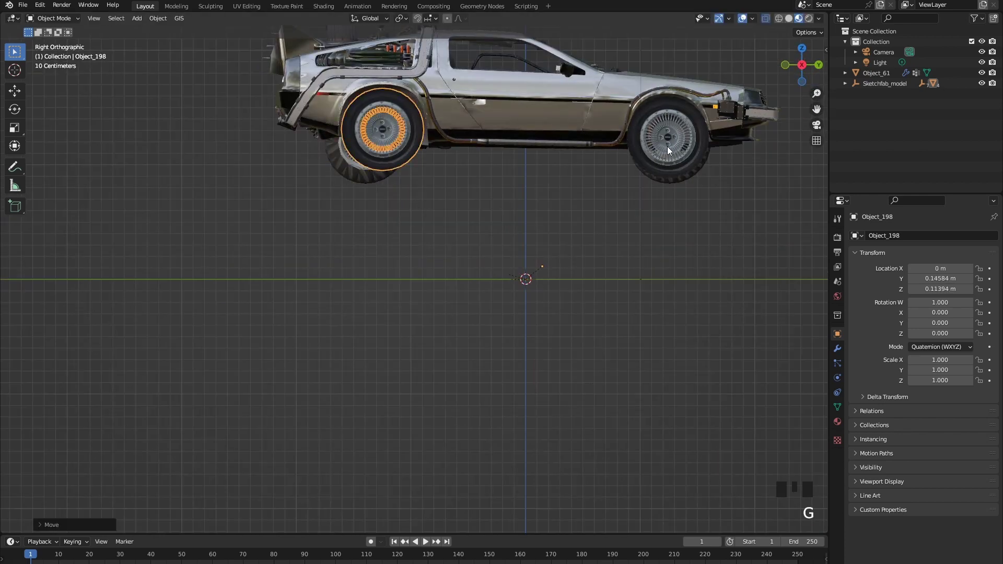
Nudge the front right wheel to about Y -0.134 m and align the rear left wheel at about Y 0.16 m, Z 0.119 m.
left_click(666, 151)
key("g")
left_click(666, 153)
left_click(366, 184)
key("g")
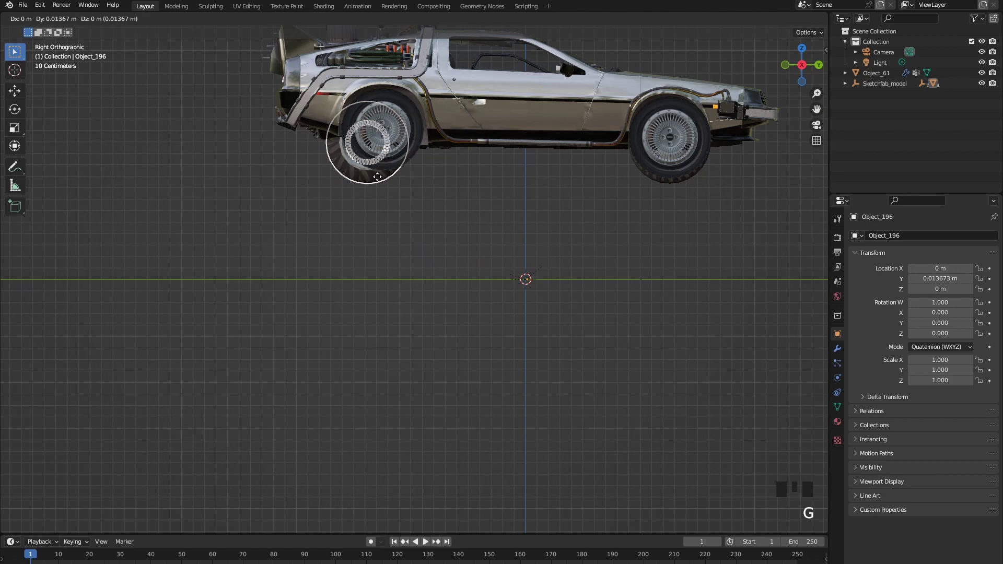
left_click(389, 164)
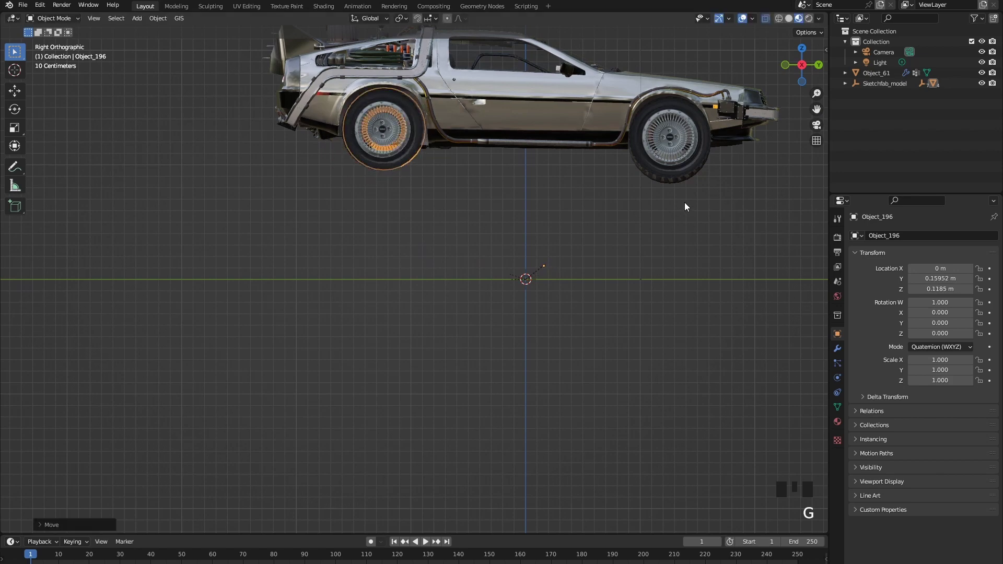
Align the front left wheel with the front right one from the side, at about Y -0.146 m, Z 0.068 m.
middle_click_drag(683, 201, 581, 205, "shift")
left_click(573, 183)
left_click(578, 184)
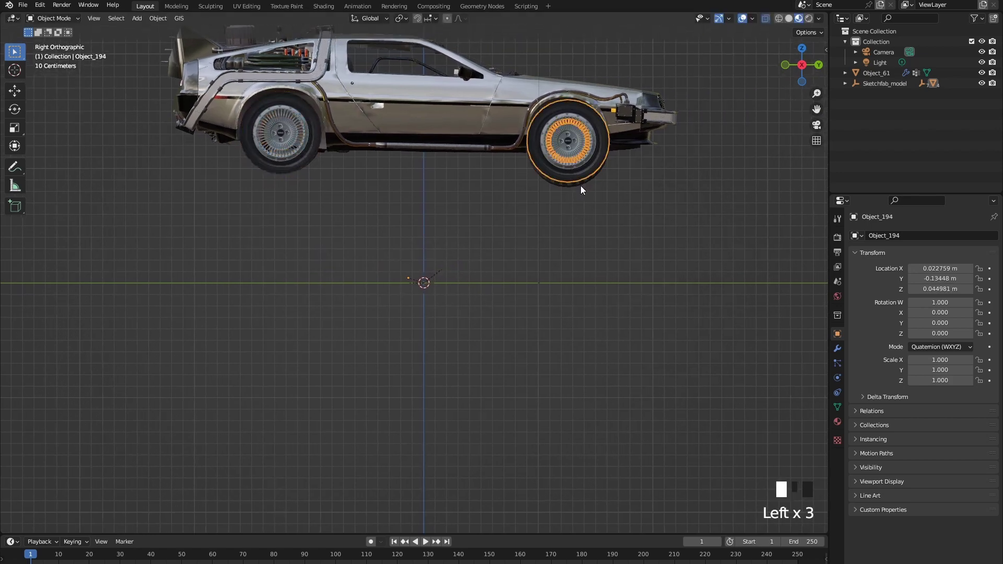
key("g")
left_click(586, 179)
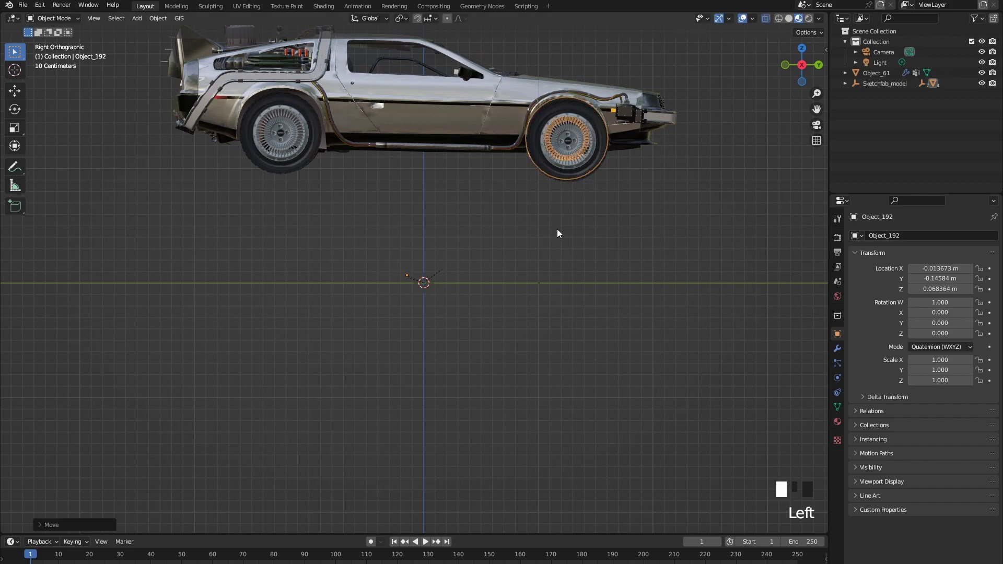
Add a Car rig to the scene with the RBC add-on.
middle_click_drag(557, 229, 547, 306)
scroll(541, 282, "down", 2)
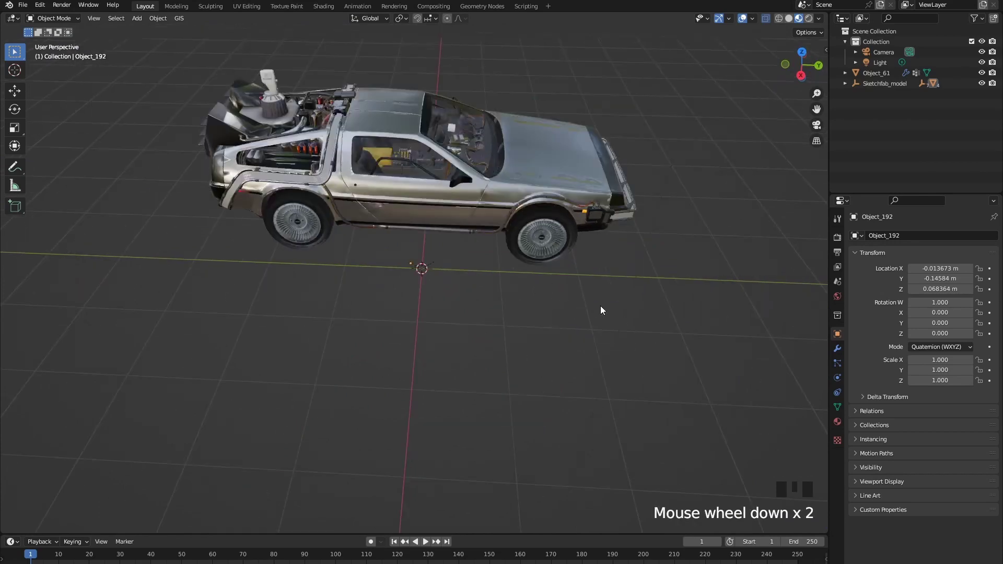
key("n")
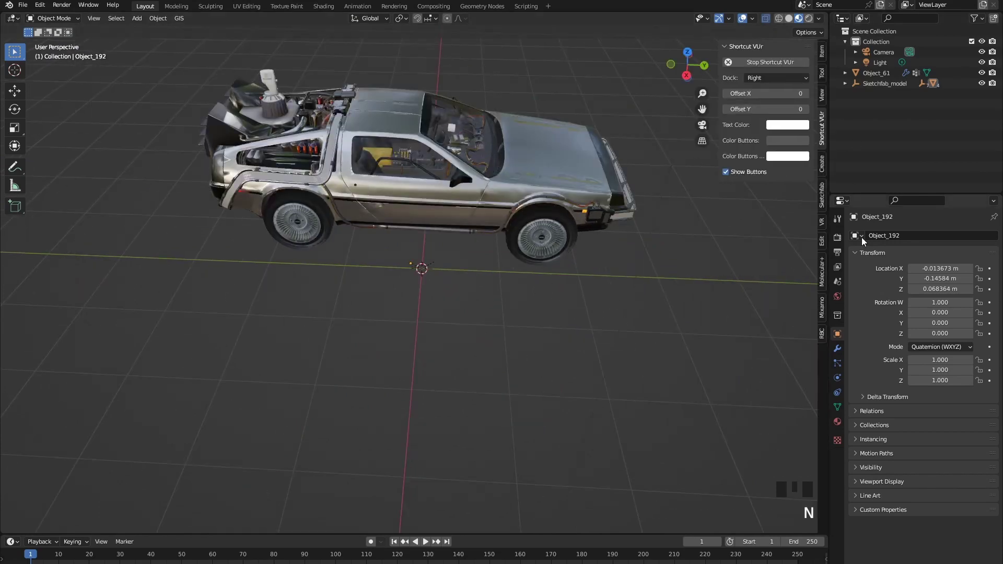
left_click(823, 334)
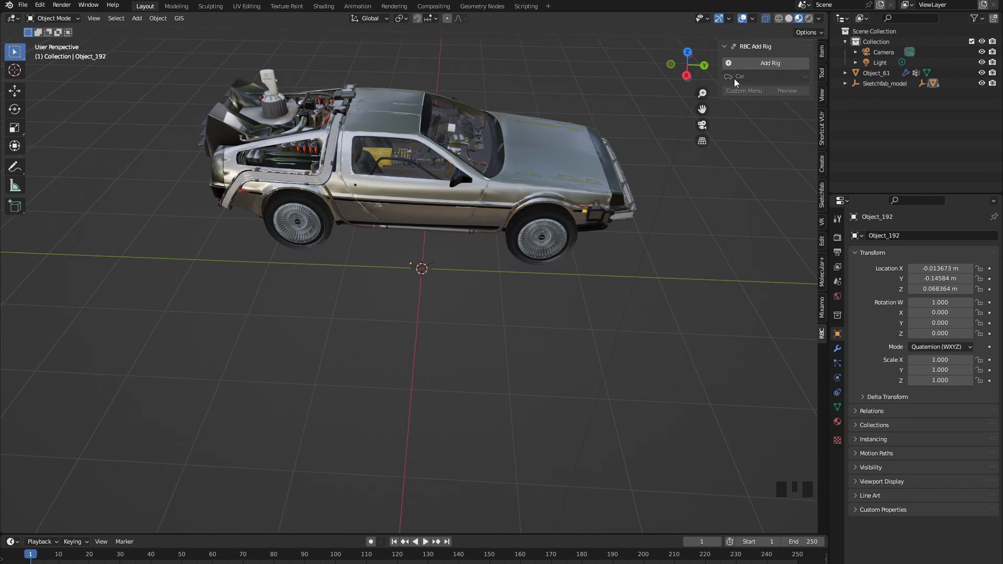
left_click(755, 63)
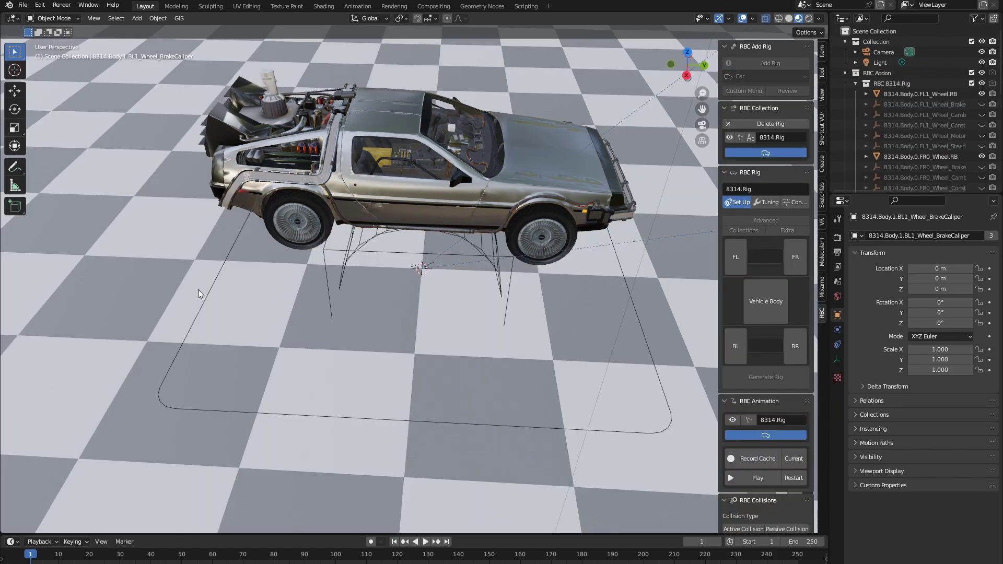
Examine the new rig's checkered ground, helper objects and control outline around the car.
middle_click_drag(198, 289, 327, 248)
scroll(443, 237, "down", 10)
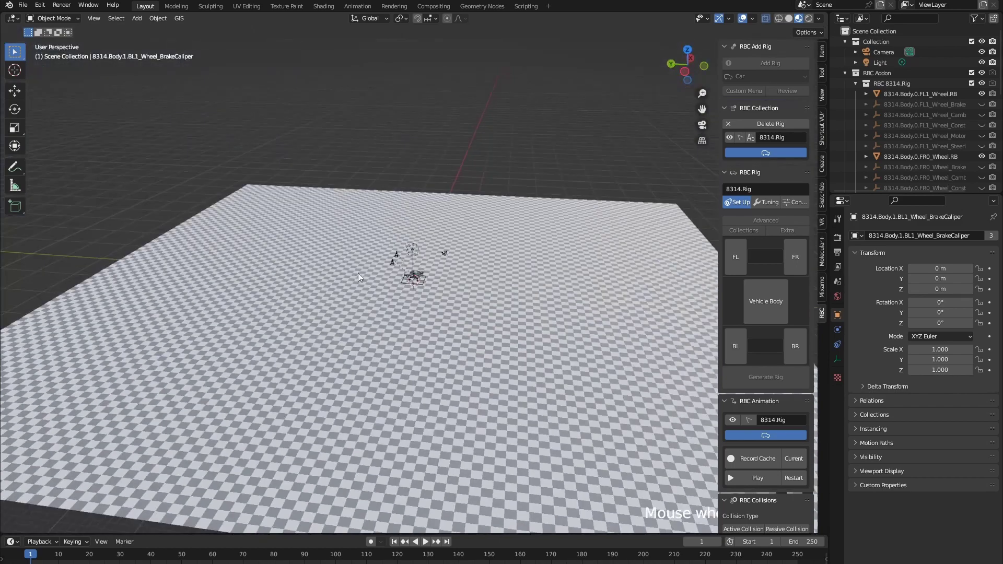
scroll(358, 273, "up", 6)
scroll(334, 302, "down", 2)
middle_click_drag(439, 354, 324, 346)
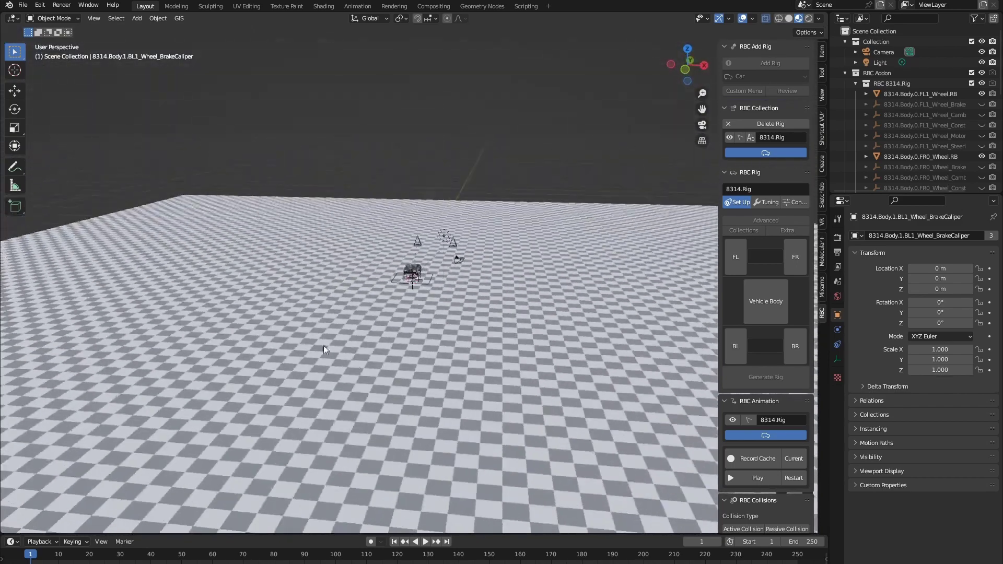
scroll(436, 408, "up", 8)
middle_click_drag(434, 417, 496, 335)
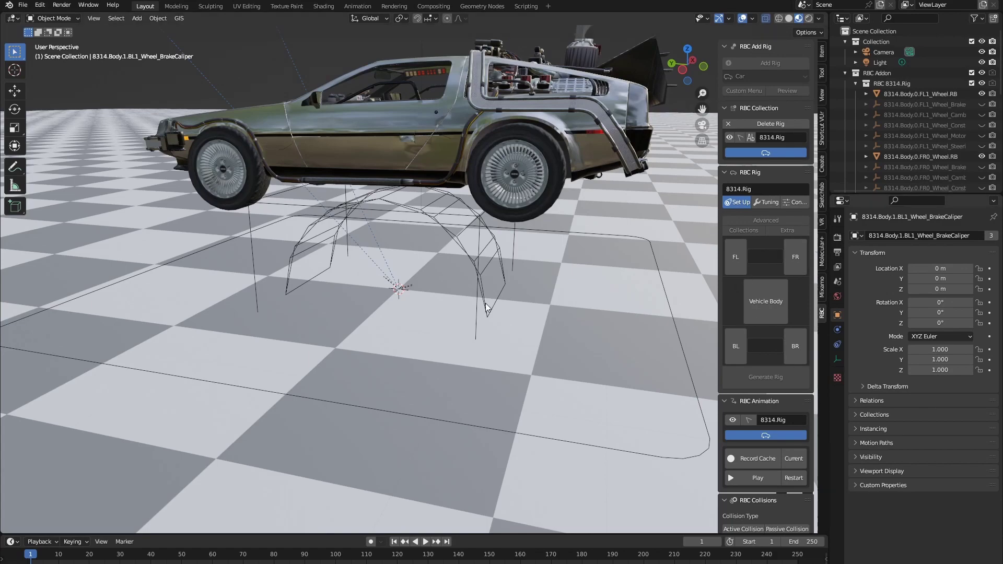
Assign the rear left wheel to the rig's BL slot.
middle_click_drag(485, 303, 412, 258)
left_click(364, 224)
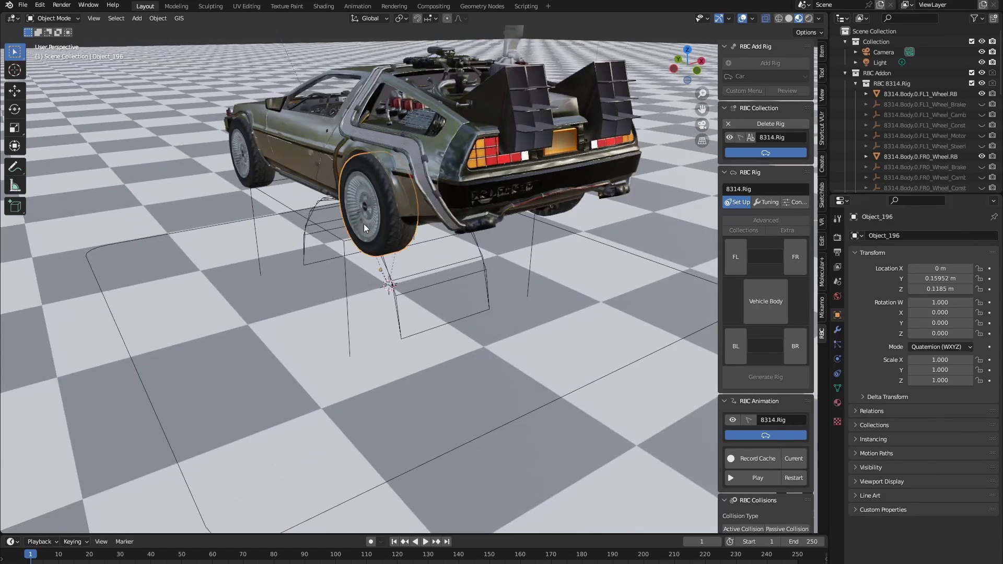
left_click(726, 340)
scroll(483, 292, "up", 6)
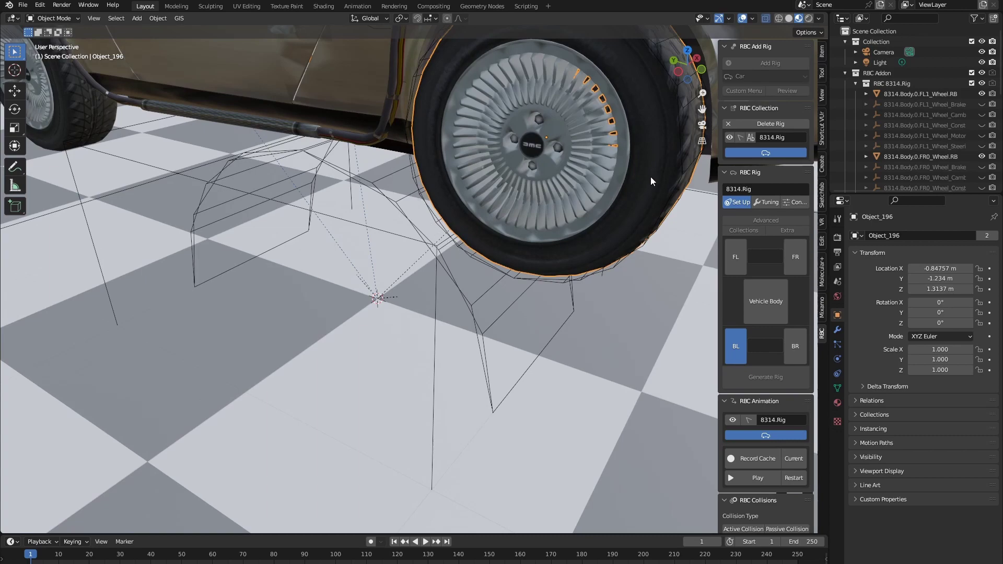
scroll(651, 182, "down", 5)
Assign the rear right wheel to the rig's BR slot and the front right wheel to its FR slot.
middle_click_drag(639, 376, 495, 374)
left_click(351, 197)
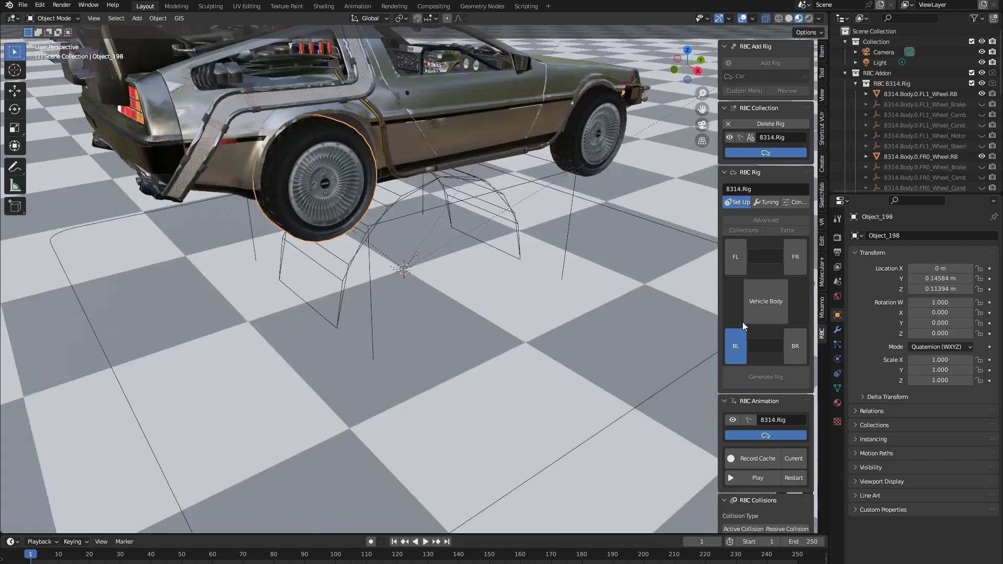
left_click(796, 351)
left_click(588, 134)
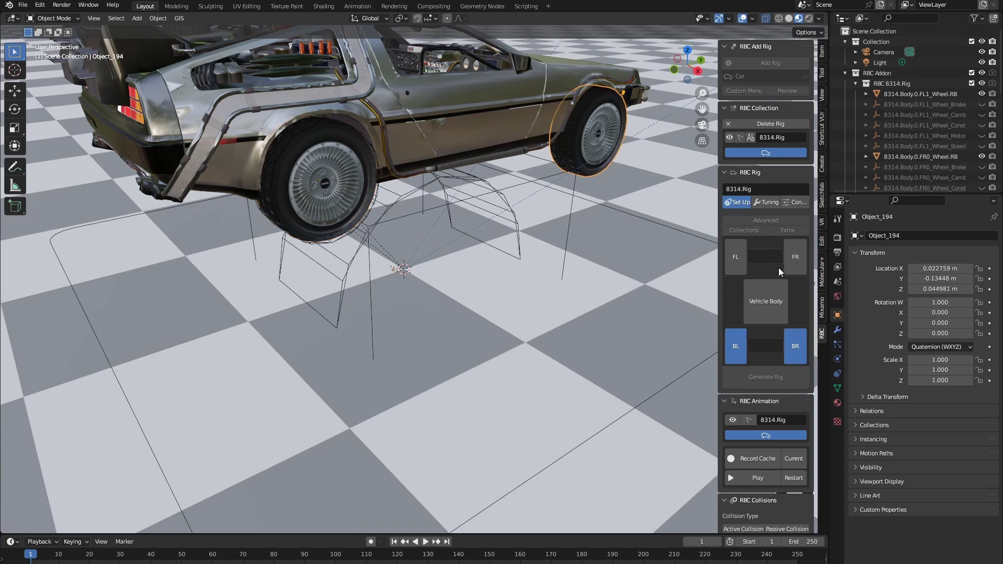
left_click(795, 256)
Assign the front left wheel to the rig's FL slot and the joined car body to Vehicle Body.
middle_click_drag(385, 284, 216, 163)
left_click(217, 163)
left_click(736, 257)
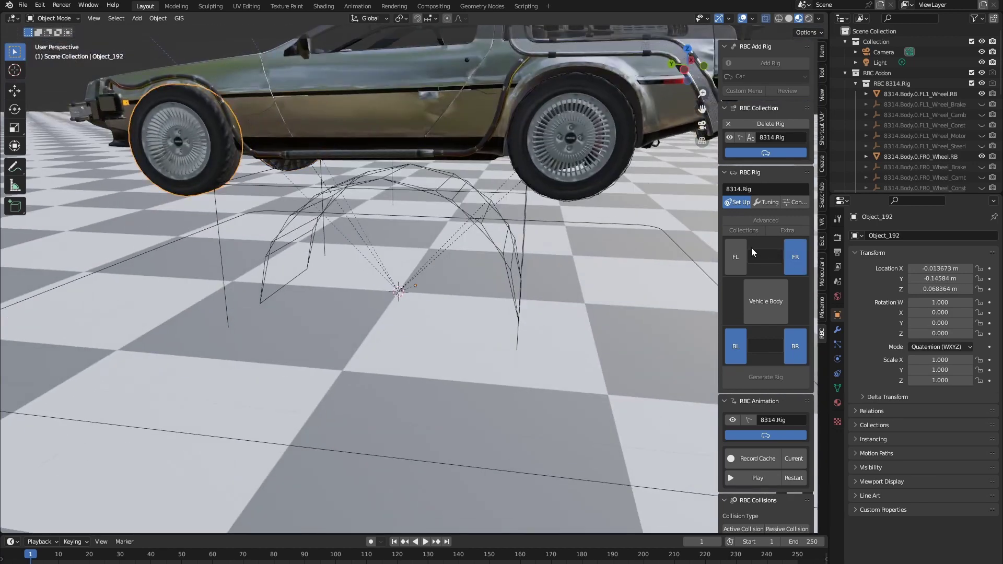
left_click(406, 124)
middle_click_drag(407, 124, 418, 293)
left_click(763, 303)
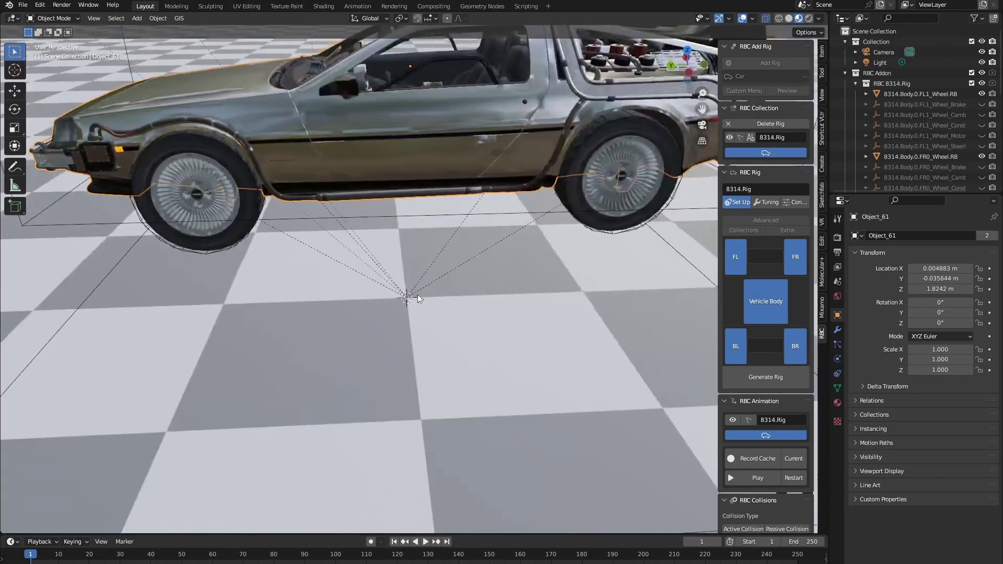
Check the rig's fit around the body and wheels, and generate the car rig.
middle_click_drag(423, 165, 407, 231)
scroll(407, 231, "up", 1)
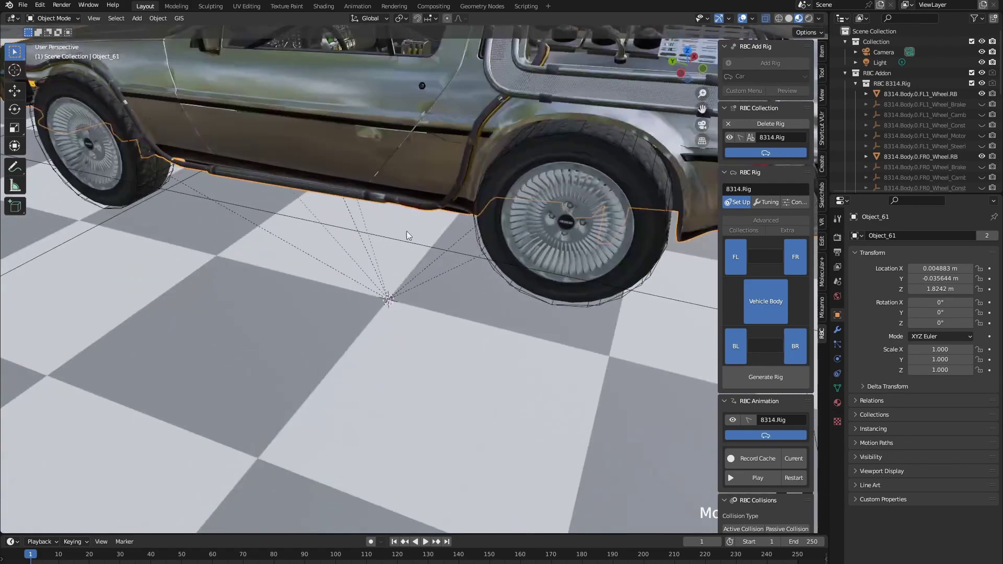
scroll(515, 384, "down", 6)
scroll(569, 414, "up", 1)
middle_click_drag(569, 414, 678, 413)
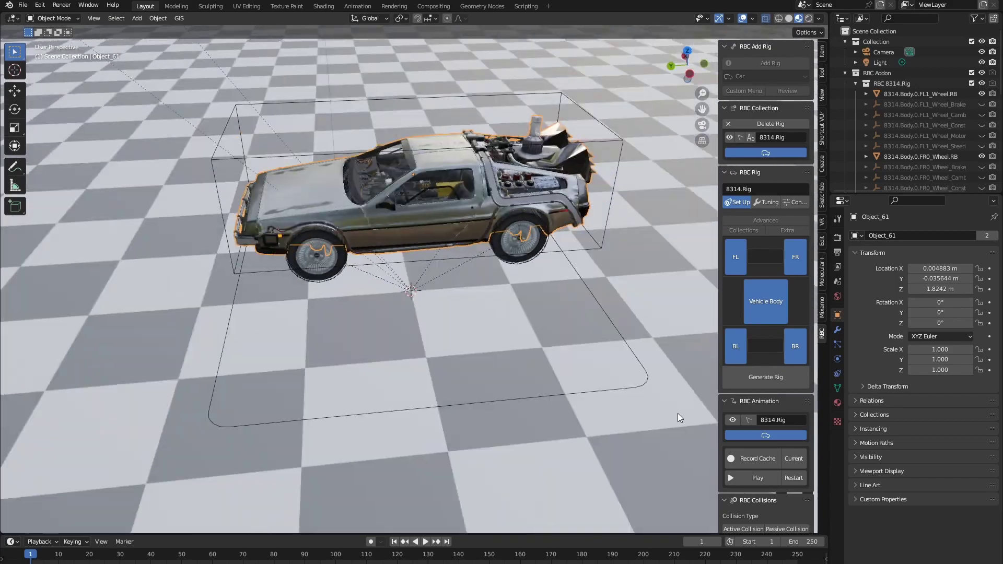
scroll(685, 410, "up", 2)
left_click(767, 377)
middle_click_drag(311, 413, 122, 424)
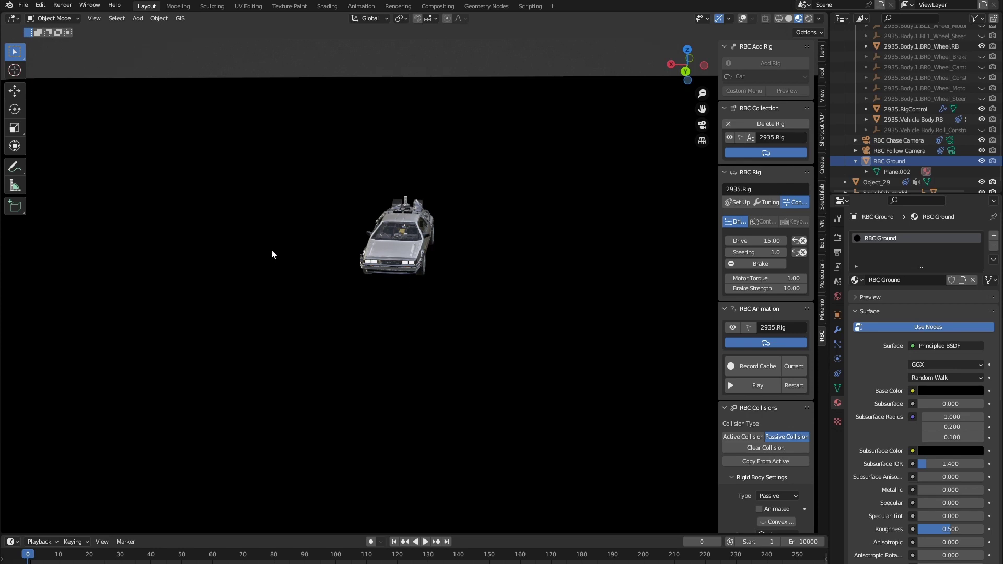
Inspect the rigged car on the ground plane from above, the front and the side.
middle_click_drag(272, 250, 399, 454)
scroll(361, 293, "up", 4)
scroll(348, 315, "down", 5)
scroll(448, 429, "up", 3)
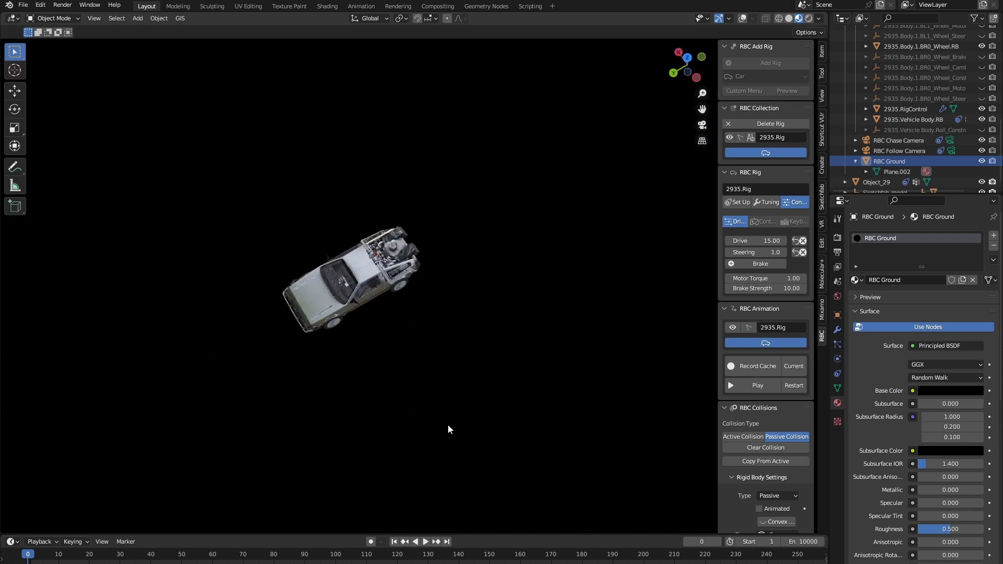
middle_click_drag(409, 385, 544, 321)
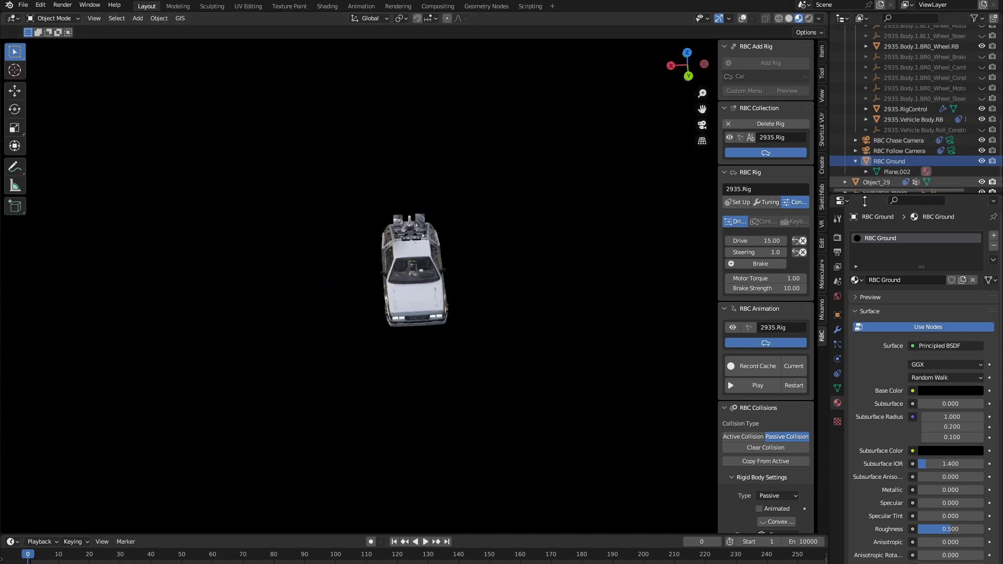
scroll(575, 476, "down", 2)
middle_click_drag(575, 479, 891, 382)
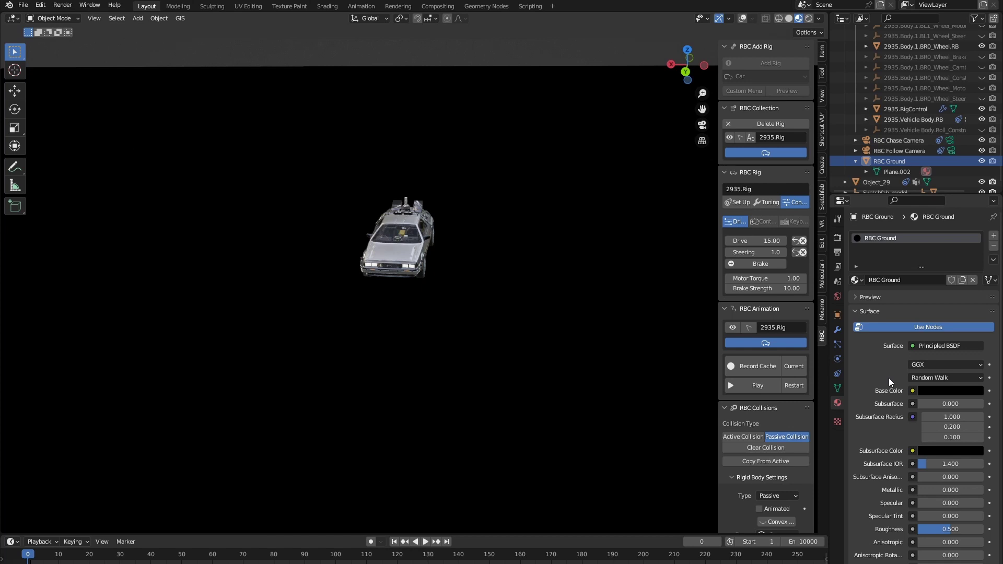
middle_click_drag(653, 374, 500, 372)
scroll(497, 374, "down", 2)
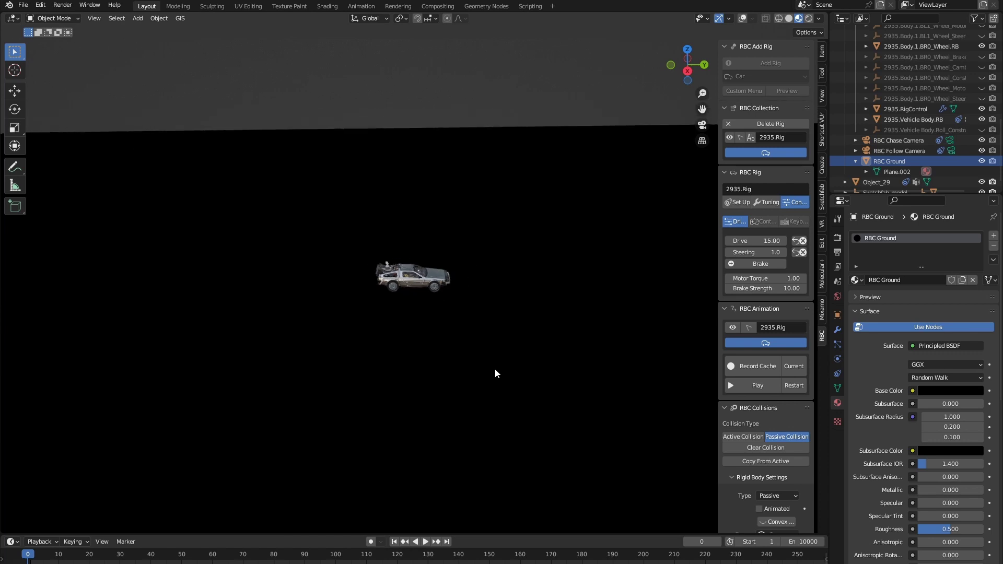
Test-drive the rig during playback by varying Steering and Drive, and set Drive to -10 and Steering to 0 at frame 0.
key("space")
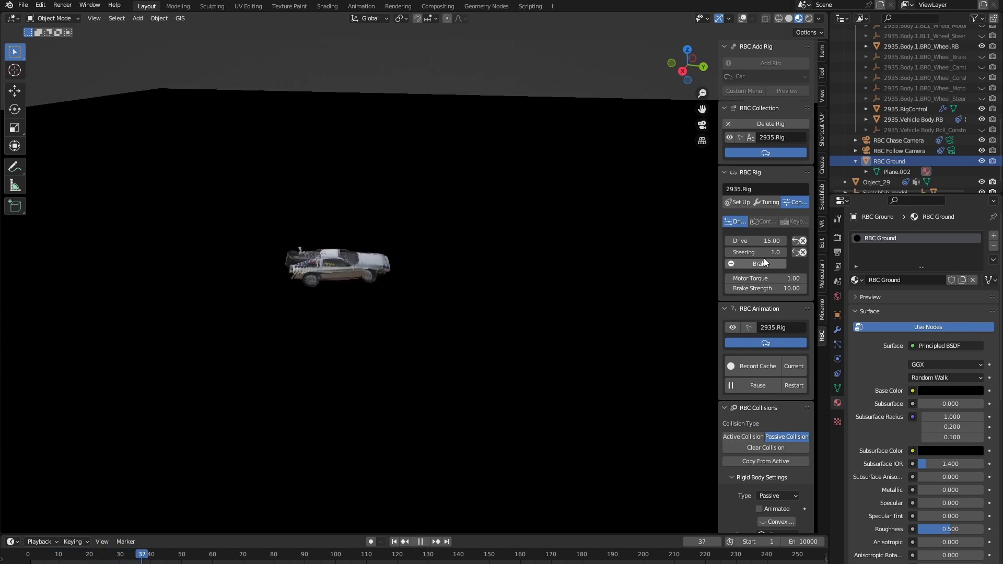
left_click_drag(764, 253, 797, 252)
scroll(406, 362, "down", 5)
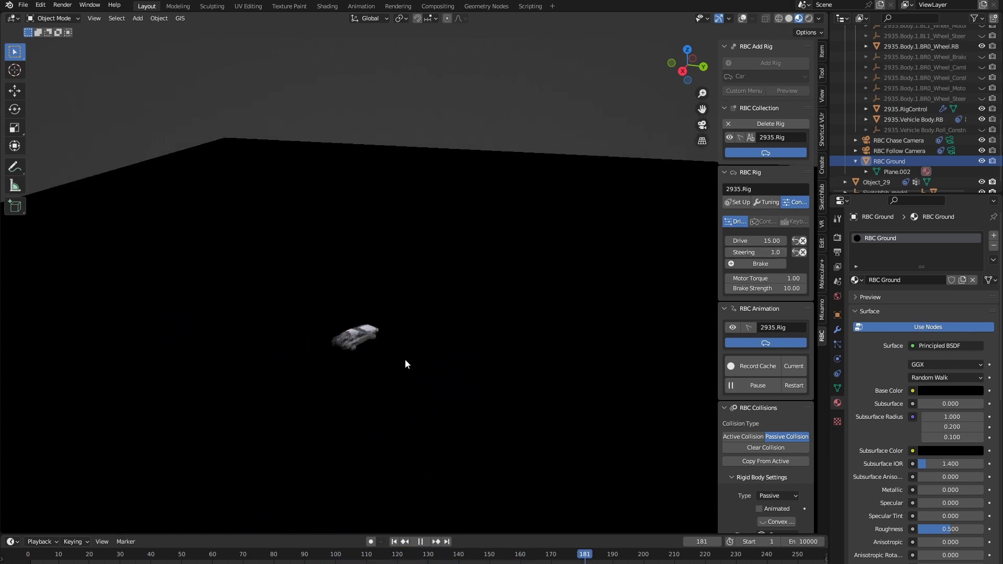
middle_click_drag(568, 349, 639, 342)
left_click_drag(766, 241, 750, 241)
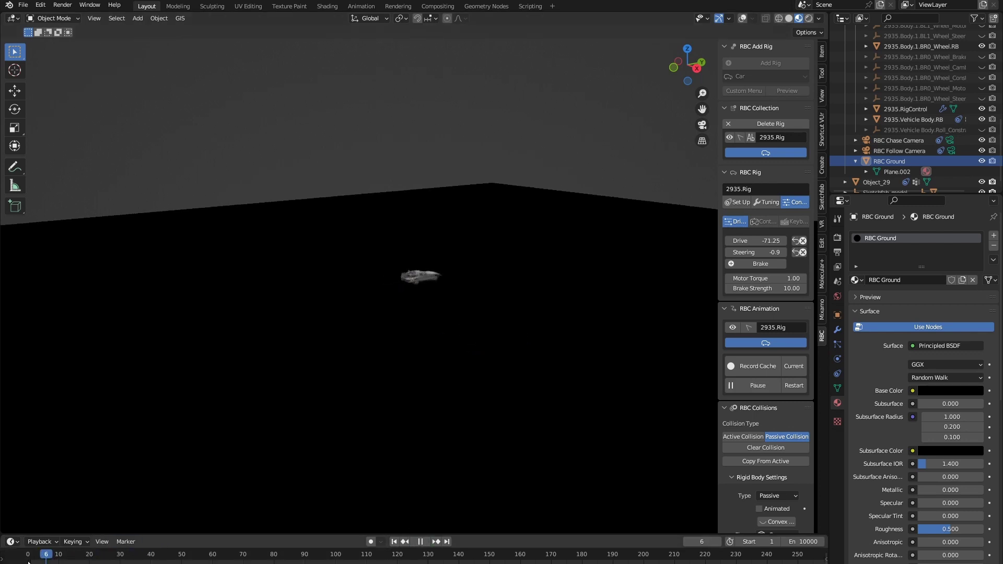
middle_click_drag(453, 336, 397, 366)
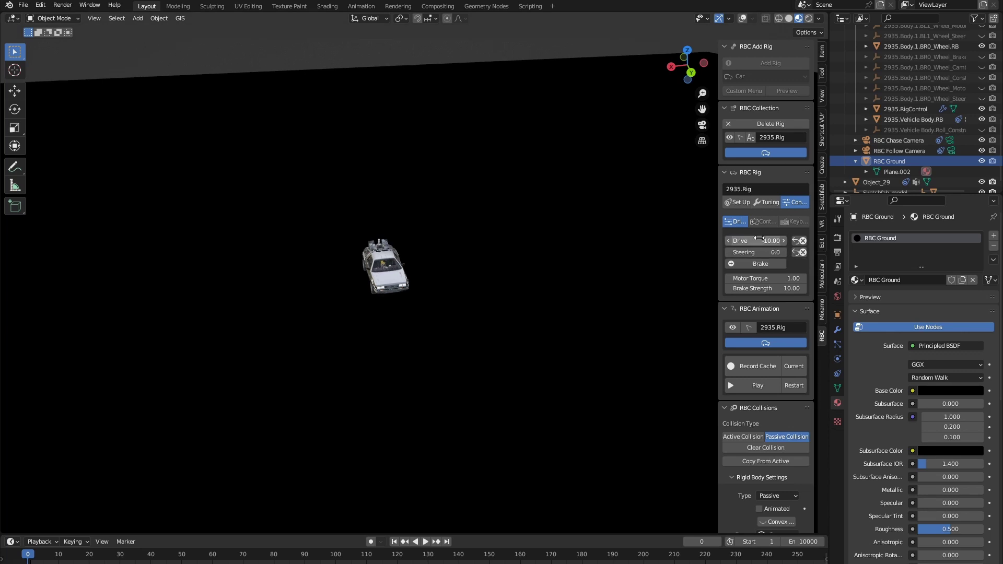
Add a cube at the car's position and raise it along Z.
middle_click_drag(627, 340, 581, 369)
key("shift+a")
mouse_move(481, 320)
left_click(515, 331)
key("g")
key("z")
left_click(544, 348)
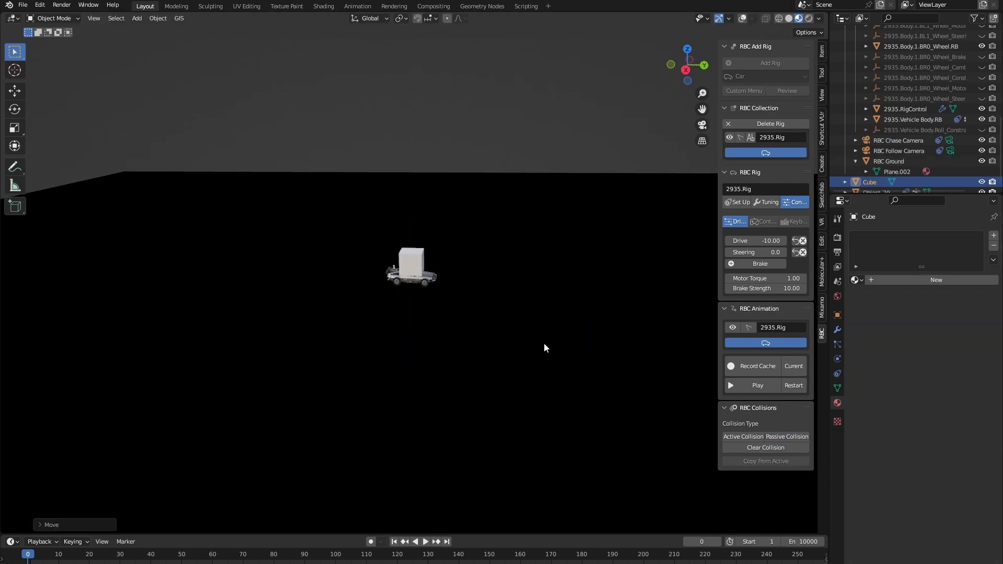
Move the cube along Y so that it stands in front of the car.
key("g")
key("y")
left_click(664, 356)
middle_click_drag(581, 342, 522, 414)
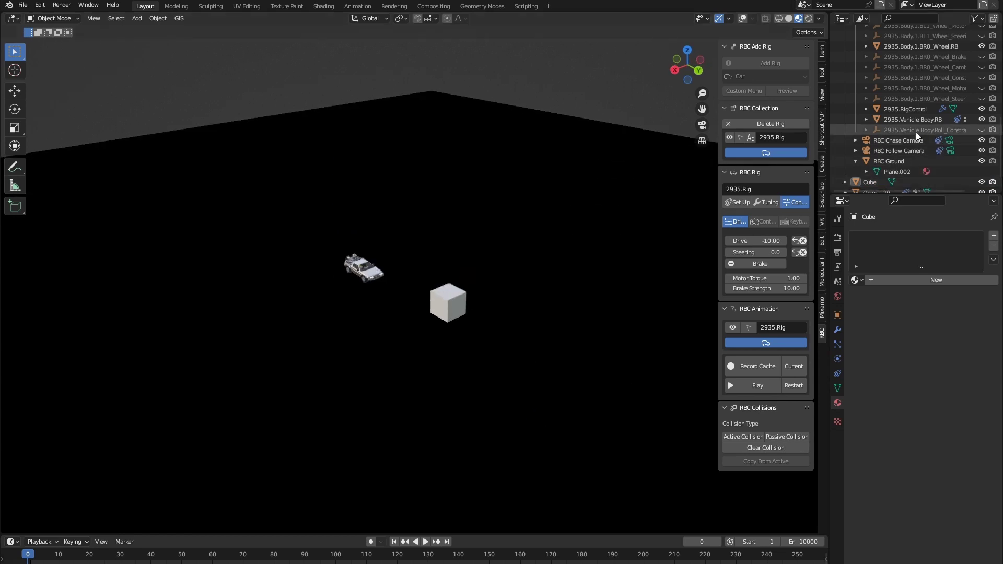
Check the rigid body physics settings of the RBC Ground plane.
left_click(894, 161)
middle_click_drag(585, 351, 590, 370)
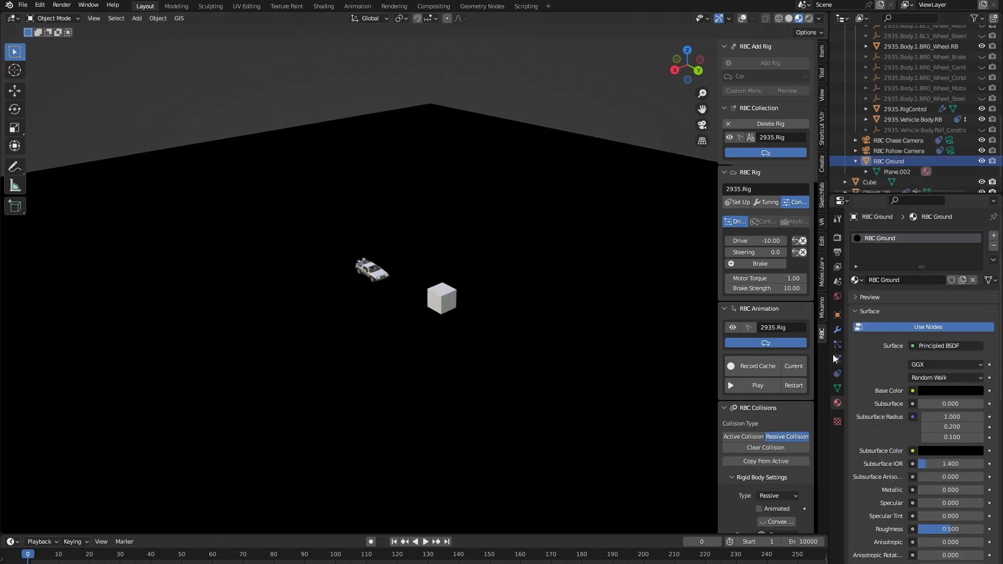
left_click(836, 359)
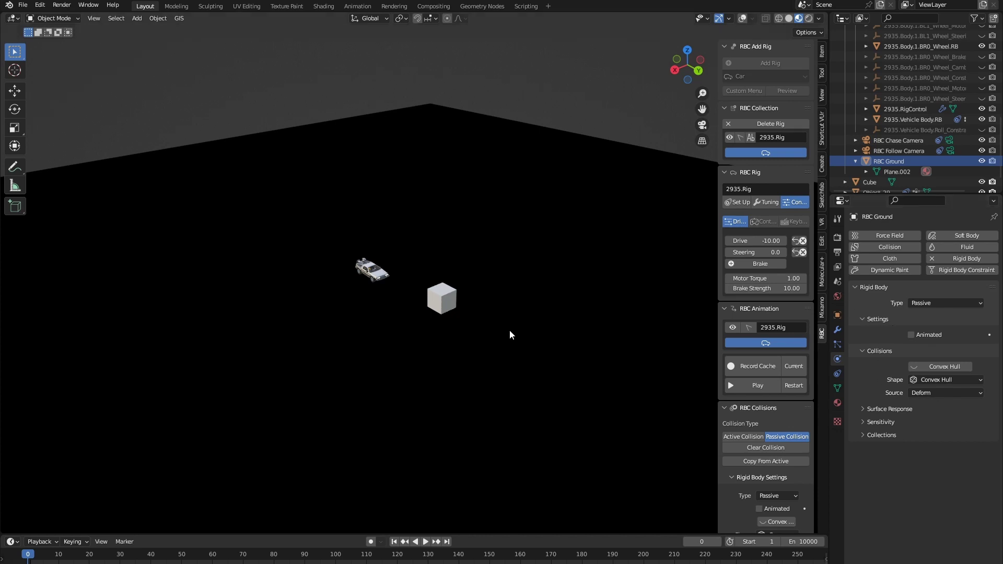
Add an active rigid body to the cube in front of the car.
scroll(510, 330, "up", 3)
left_click(482, 315)
middle_click_drag(569, 318, 586, 289)
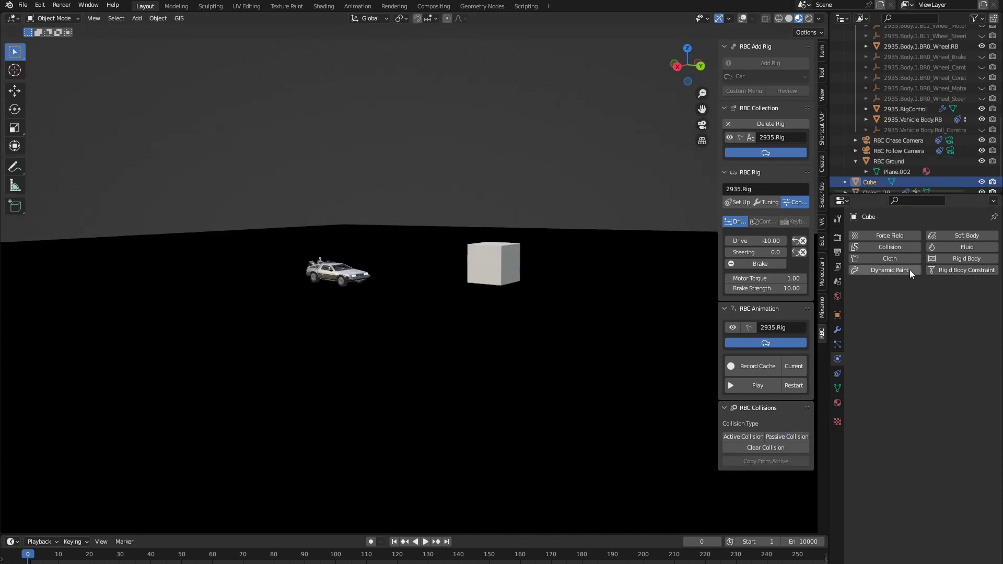
left_click(945, 260)
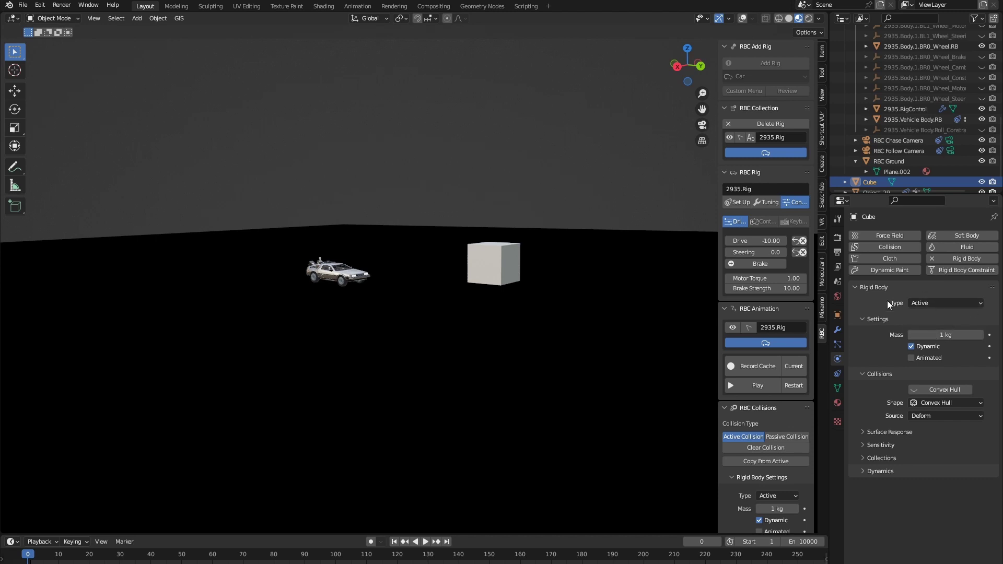
Play the simulation to watch the car hit the cube, and return to frame 0.
middle_click_drag(456, 358, 342, 503)
key("space")
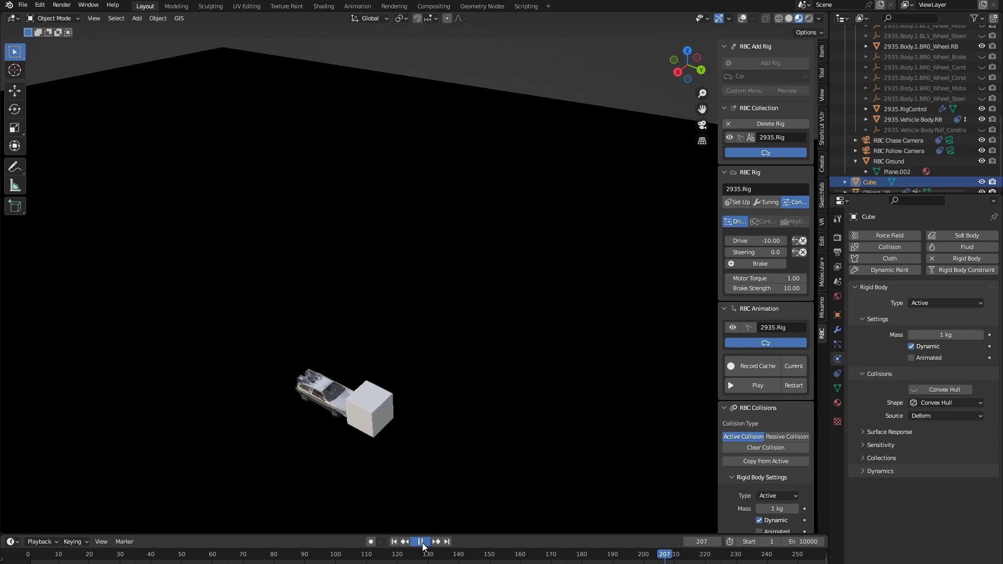
left_click(421, 542)
left_click_drag(382, 555, 28, 555)
Turn on the viewport overlays.
middle_click_drag(461, 387, 750, 366)
scroll(245, 211, "up", 3)
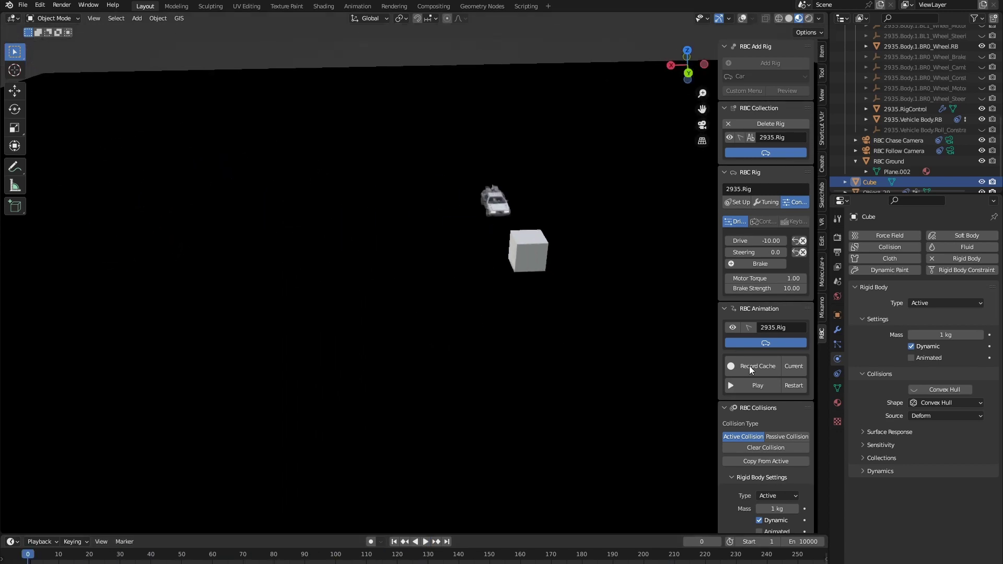
middle_click_drag(534, 243, 585, 335)
left_click(747, 20)
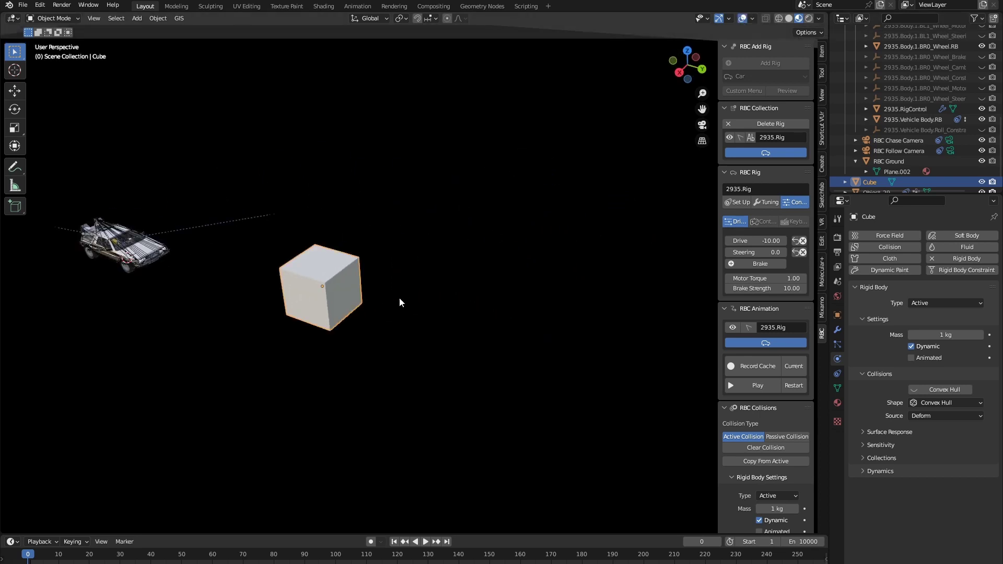
Cell Fracture the cube with Own Particles as the point source and a source limit of 100.
middle_click_drag(399, 303, 489, 302, "shift")
middle_click_drag(394, 294, 642, 239)
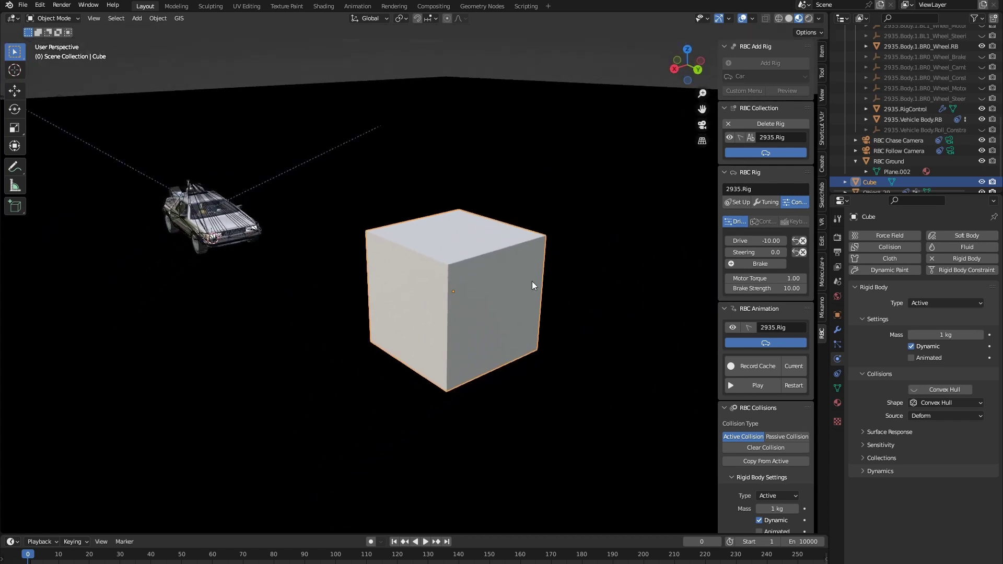
left_click(154, 18)
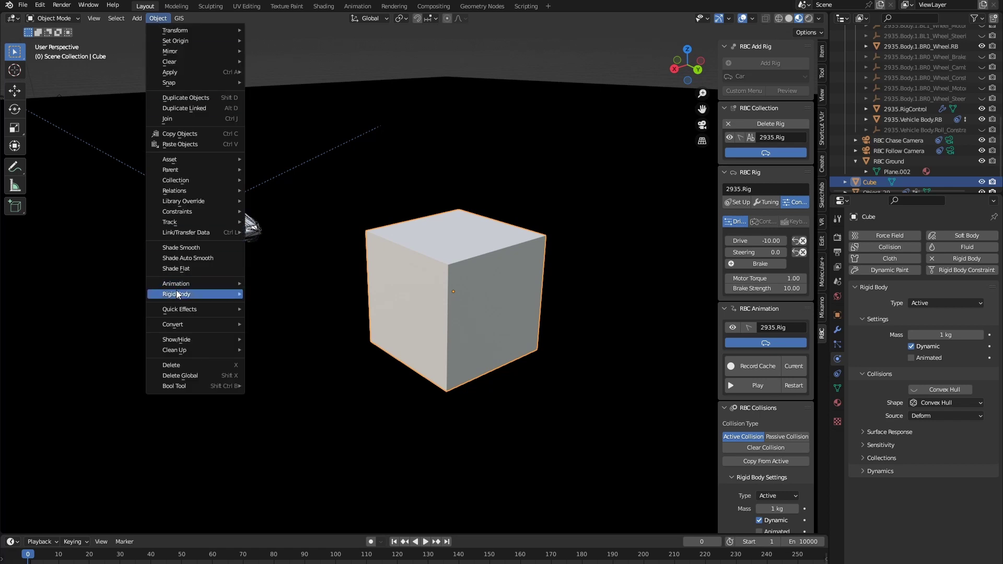
mouse_move(184, 305)
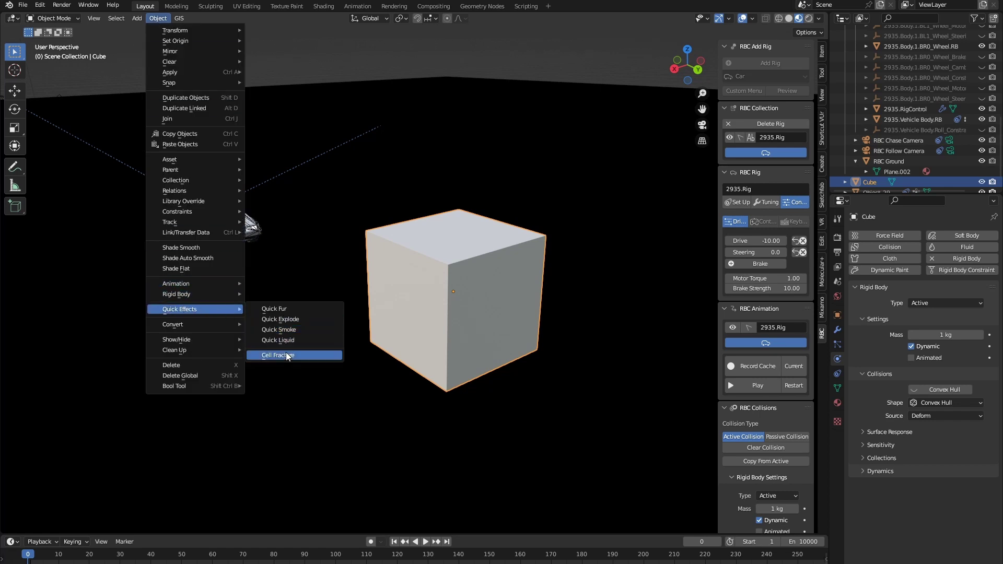
left_click(338, 356)
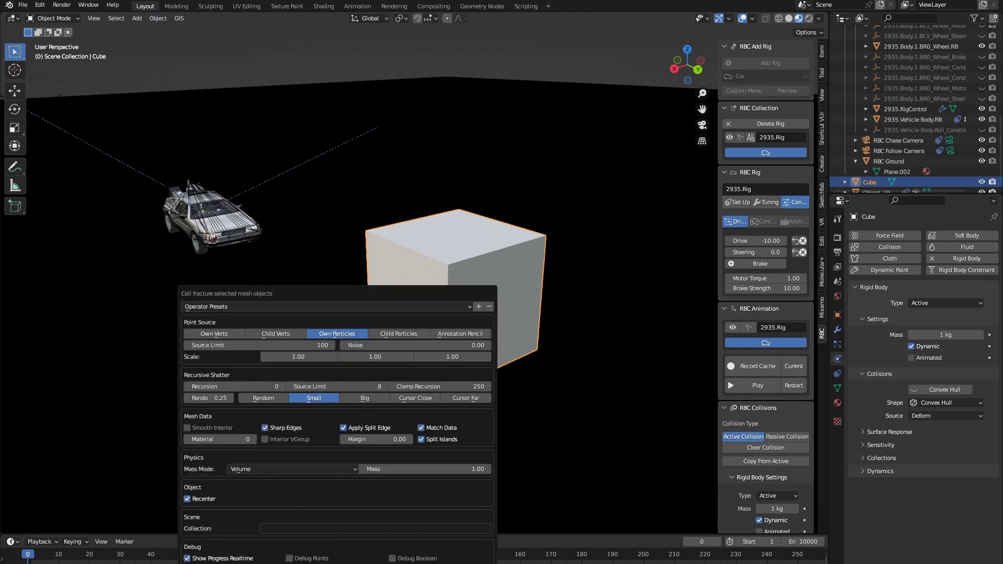
key("Return")
Delete the original unbroken cube and keep only its fractured cells.
middle_click_drag(469, 356, 541, 317)
left_click(372, 357)
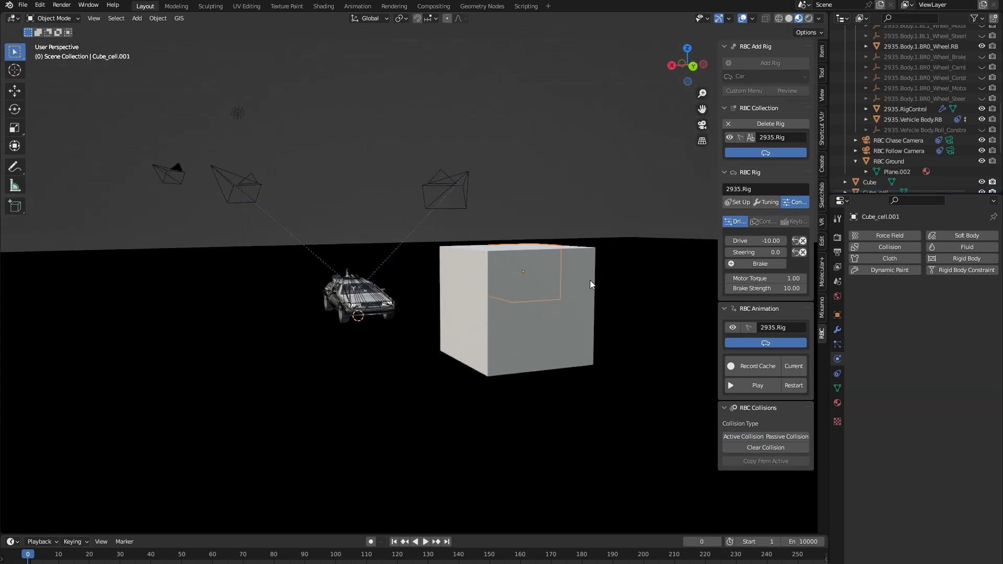
left_click(463, 278)
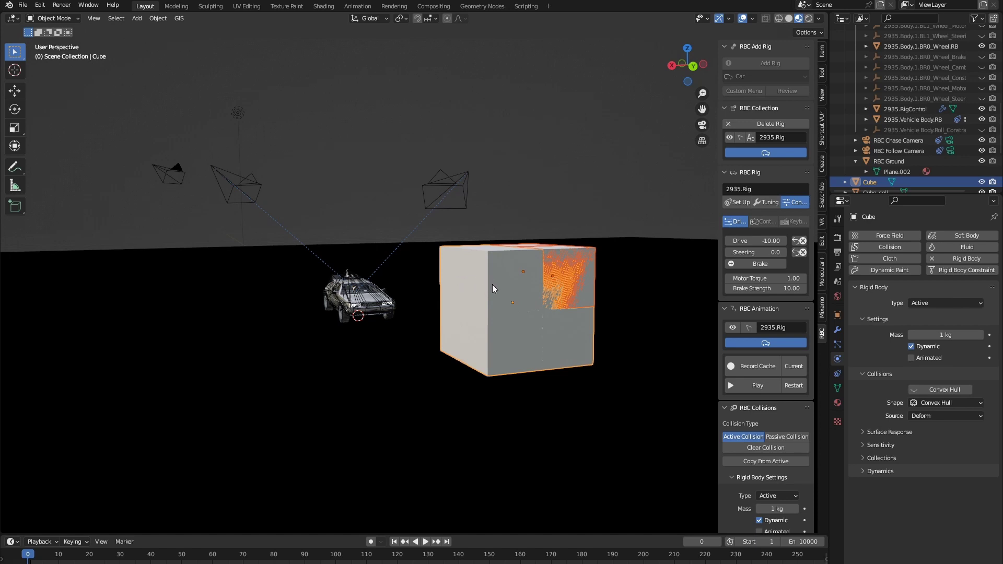
left_click(518, 302)
left_click(487, 330)
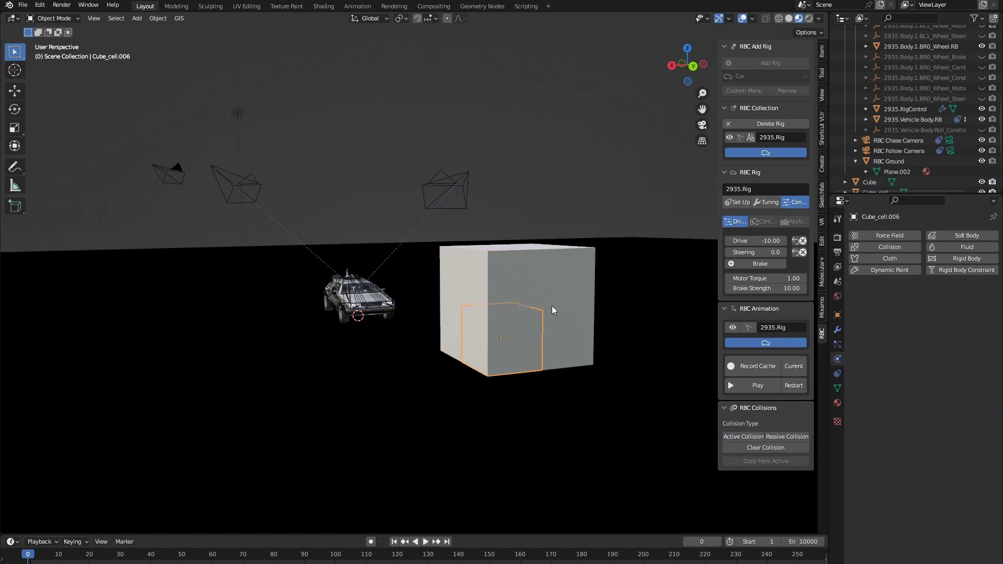
left_click(873, 178)
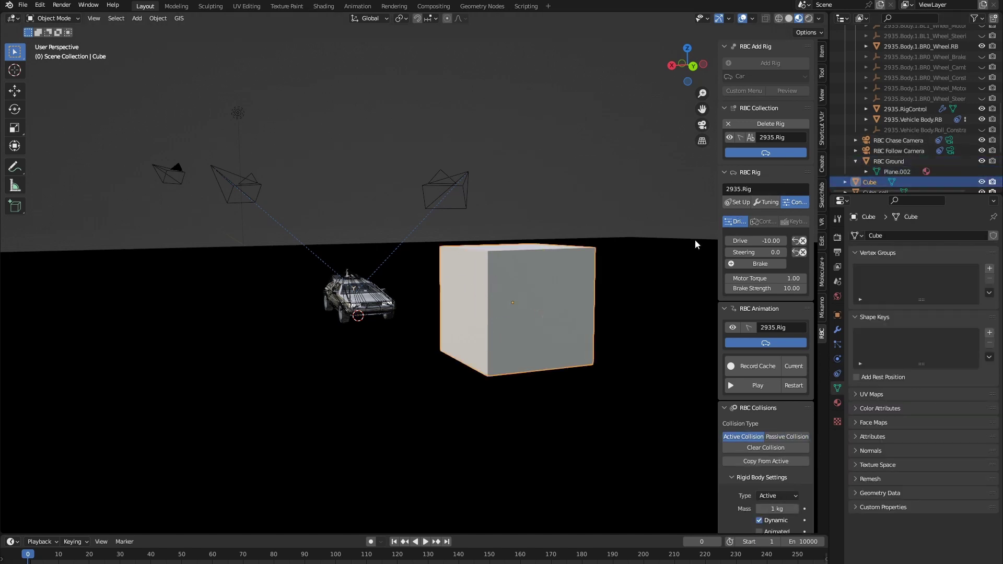
key("Delete")
Select all the fractured cube cells and add active rigid bodies to them.
left_click(522, 307)
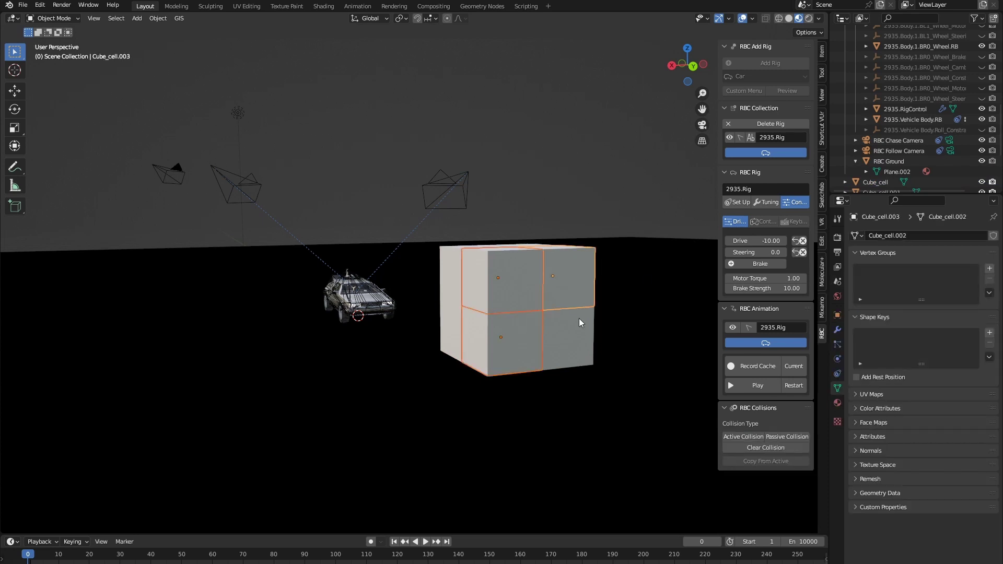
middle_click_drag(579, 318, 363, 342)
left_click(384, 331)
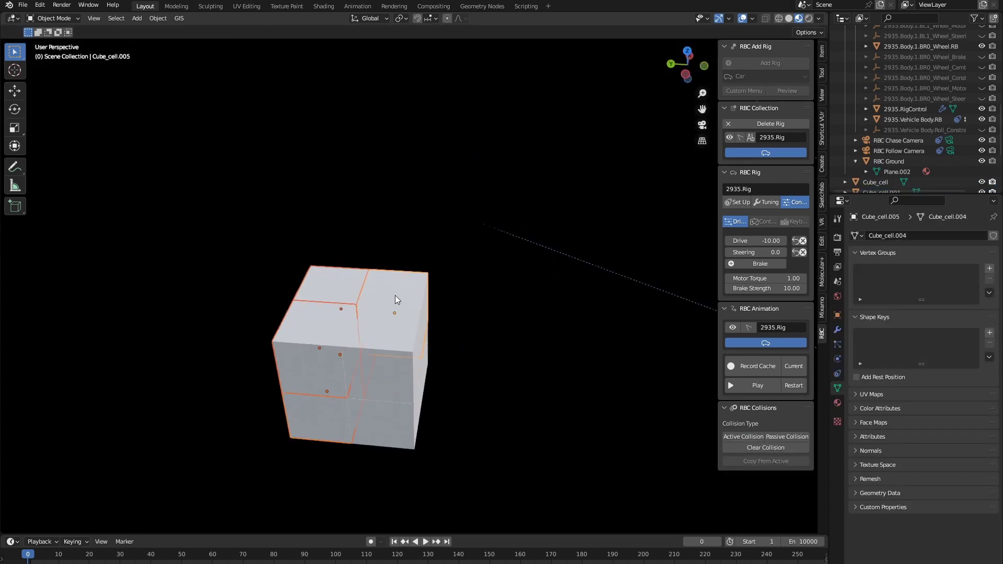
middle_click_drag(402, 409, 314, 381)
left_click(344, 354)
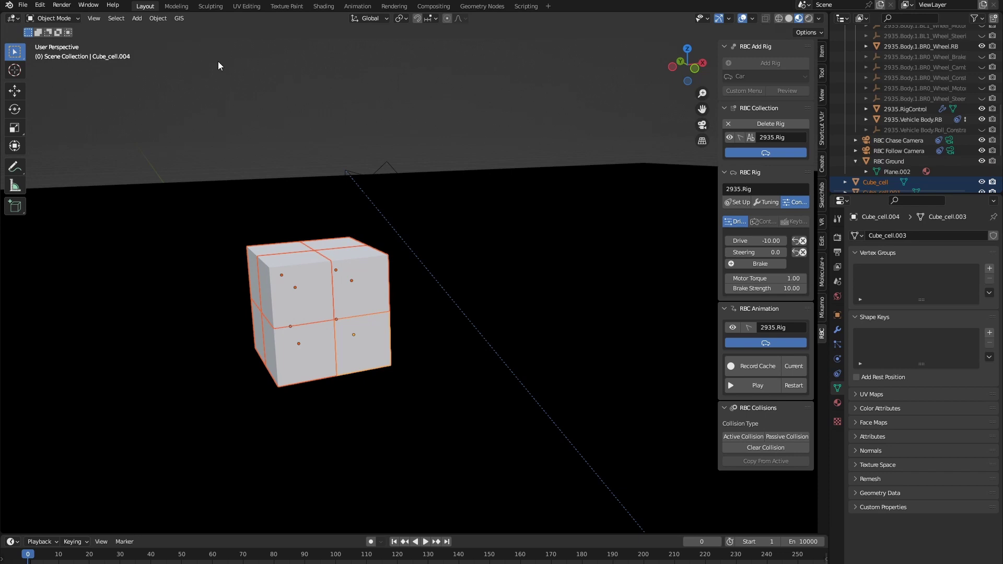
left_click(158, 19)
mouse_move(225, 302)
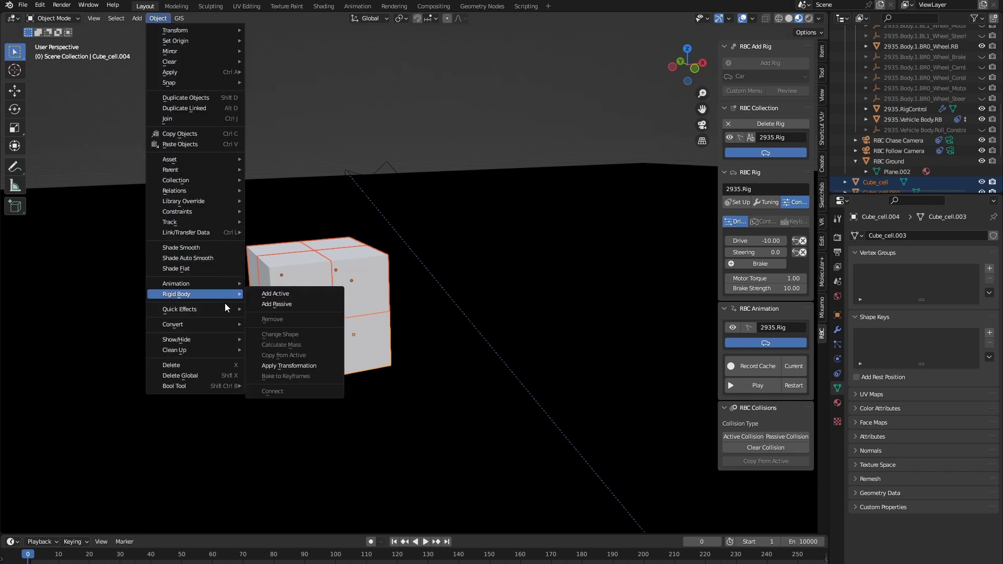
left_click(261, 293)
Check the rigid body physics settings of a single cube cell.
scroll(351, 373, "down", 5)
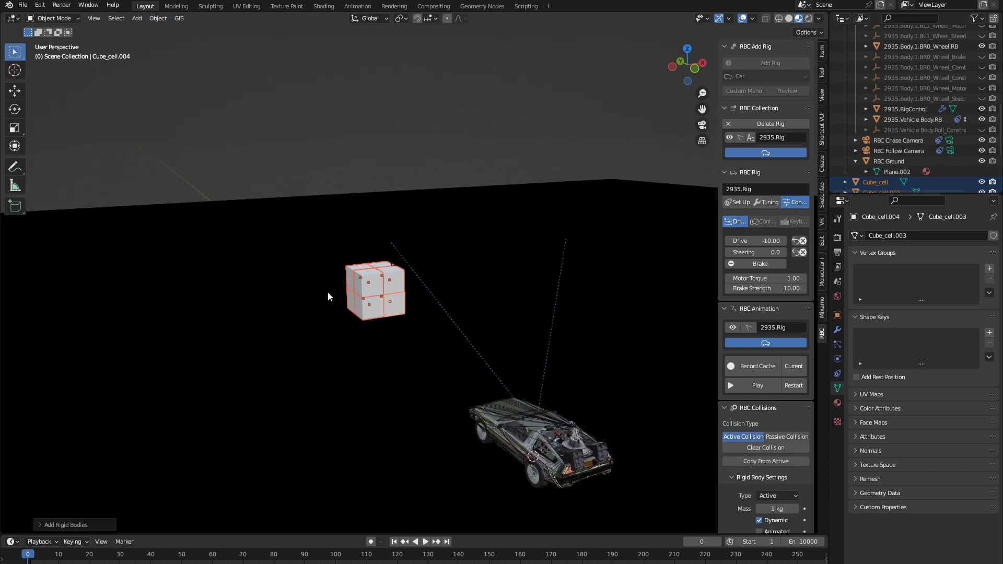
left_click(370, 281)
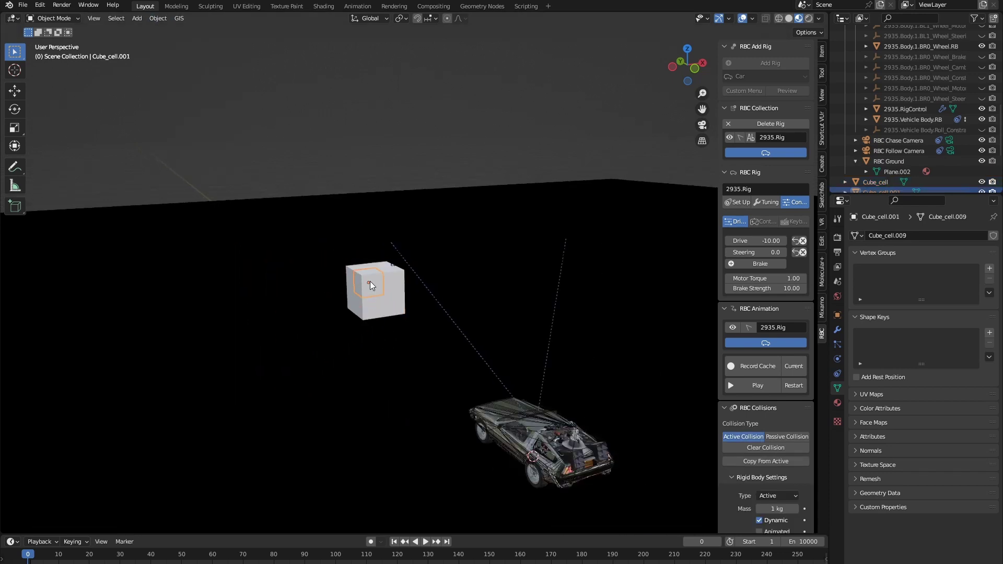
left_click(838, 361)
Play the simulation to watch the car smash through the cube cells, and scrub back to frame 24.
middle_click_drag(404, 327, 302, 388)
key("space")
scroll(308, 392, "up", 3)
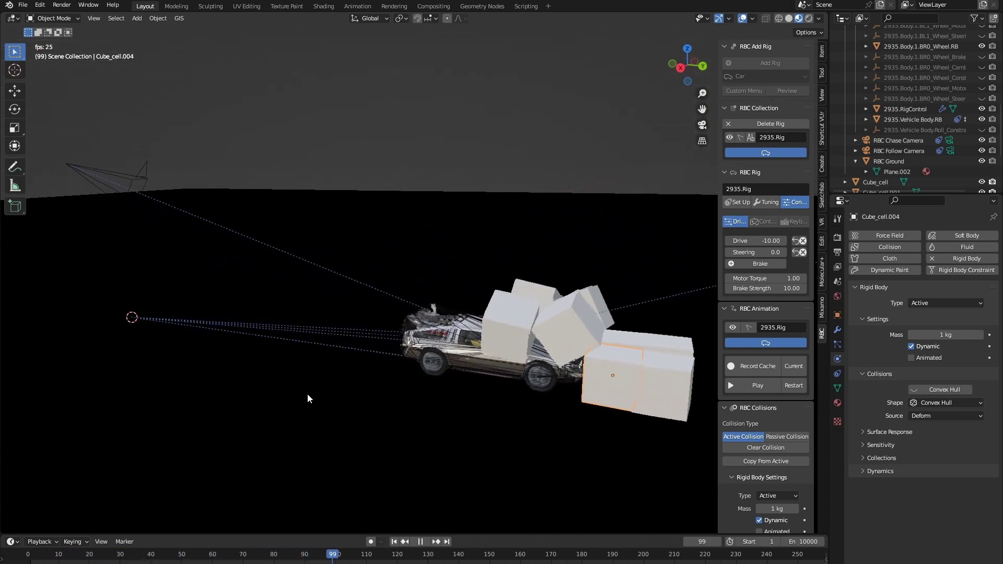
middle_click_drag(307, 393, 428, 432)
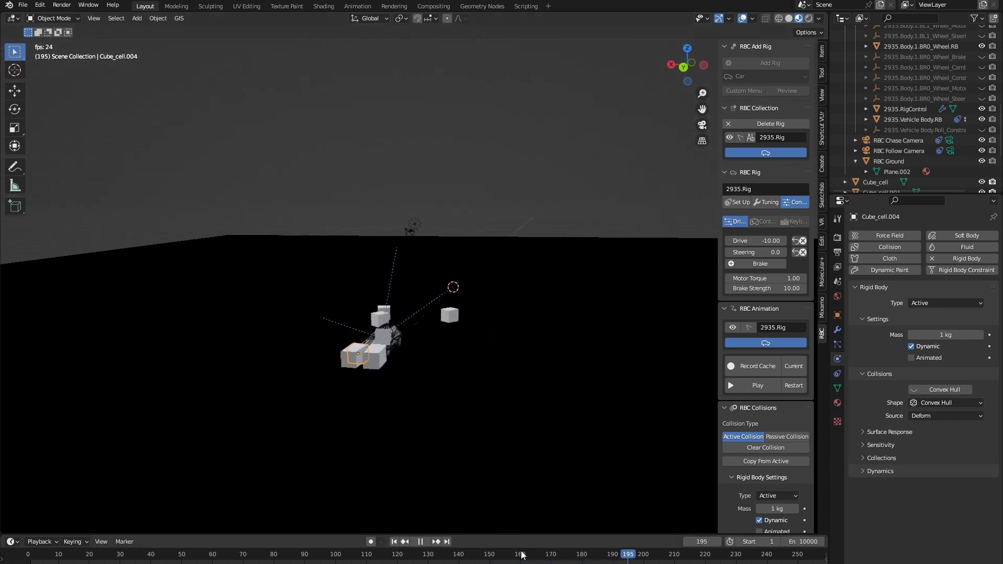
left_click(393, 556)
left_click_drag(393, 557, 101, 557)
Delete all the fractured cube cells from the scene.
scroll(267, 405, "up", 4)
middle_click_drag(491, 457, 481, 384)
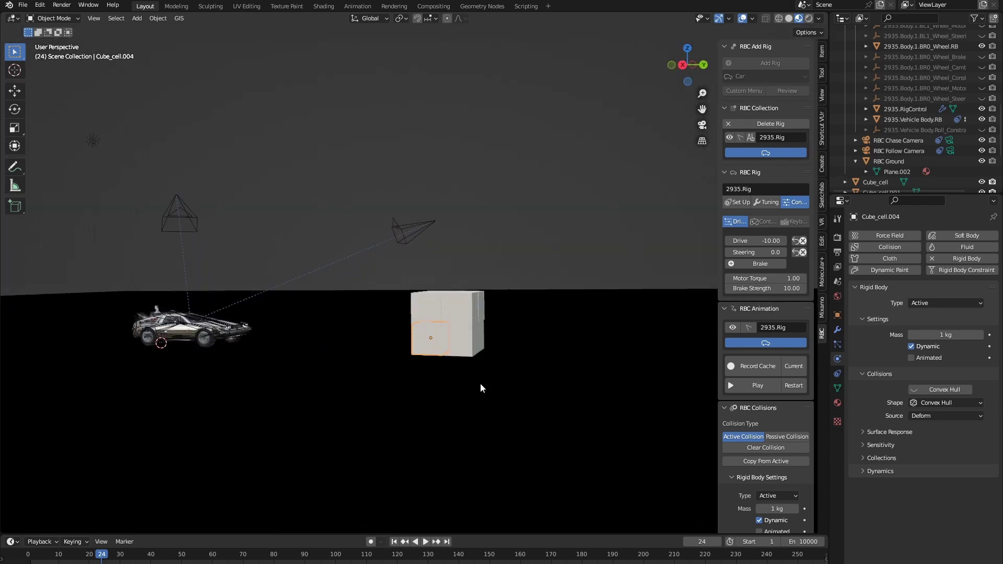
key("Delete")
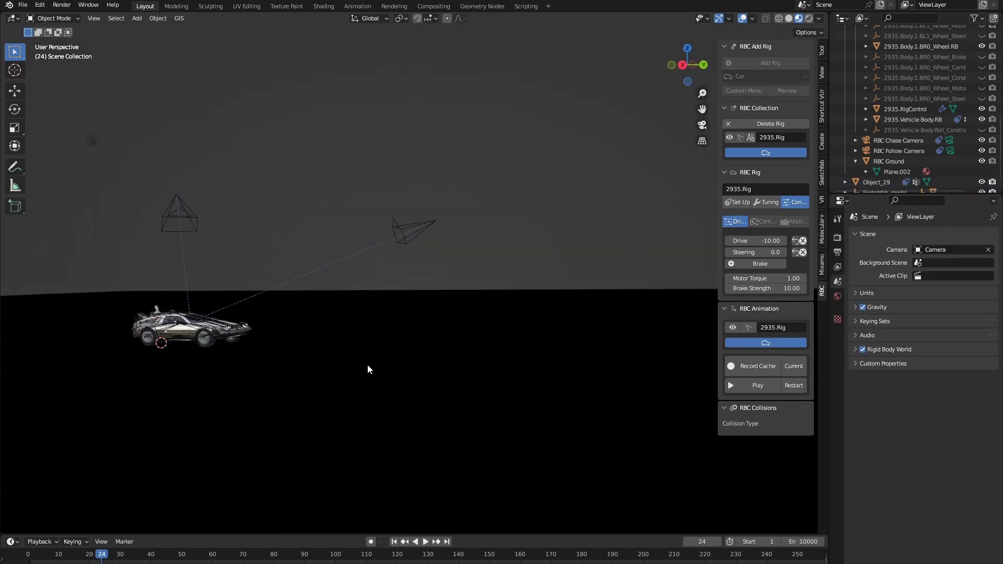
Examine the DeLorean's bodywork and wheels from the side and the rear.
scroll(368, 365, "up", 3)
middle_click_drag(371, 434, 447, 434, "shift")
scroll(447, 433, "up", 3)
middle_click_drag(459, 468, 360, 283, "shift")
middle_click_drag(429, 343, 450, 349)
middle_click_drag(339, 392, 572, 385, "shift")
scroll(562, 389, "up", 7)
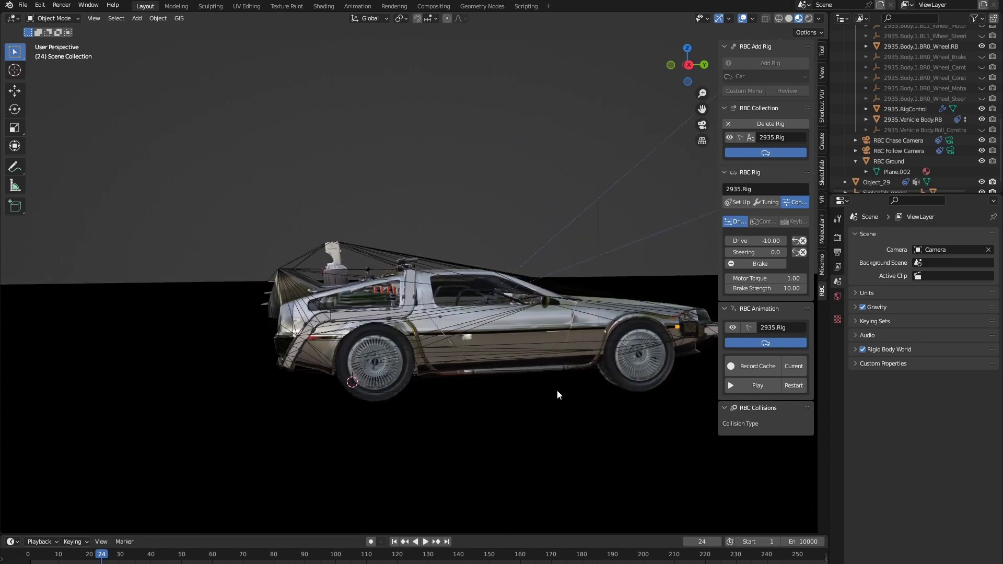
middle_click_drag(405, 458, 390, 404)
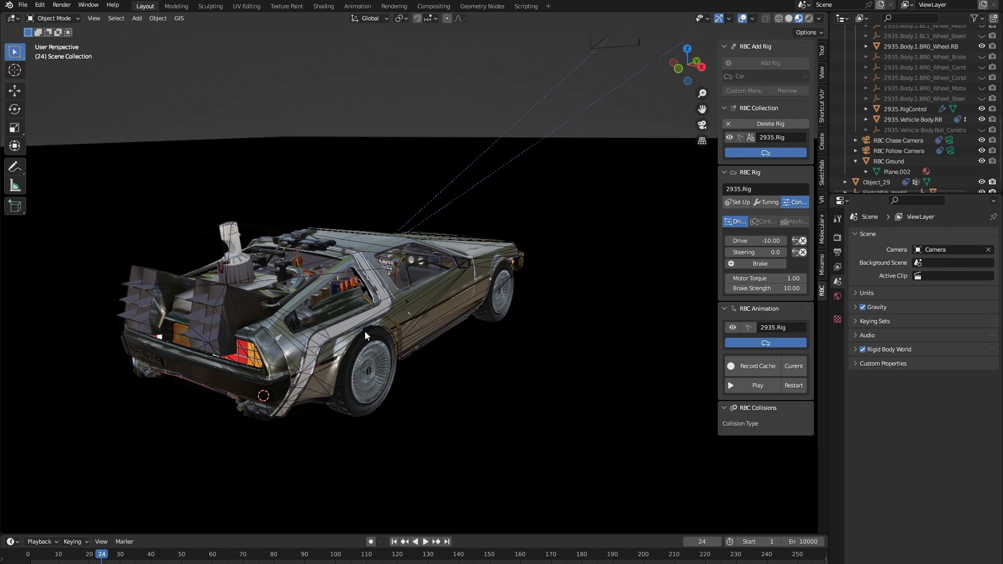
scroll(373, 335, "up", 3)
middle_click_drag(340, 451, 387, 490)
middle_click_drag(345, 420, 821, 65, "shift")
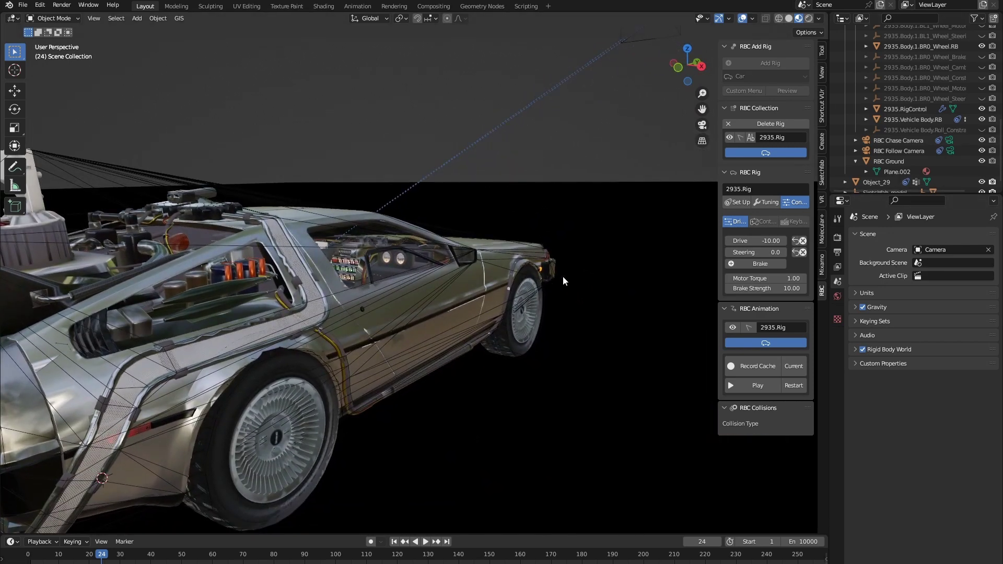
Show the rig's Tuning settings and look over the car's body and wheels from the side.
left_click(766, 202)
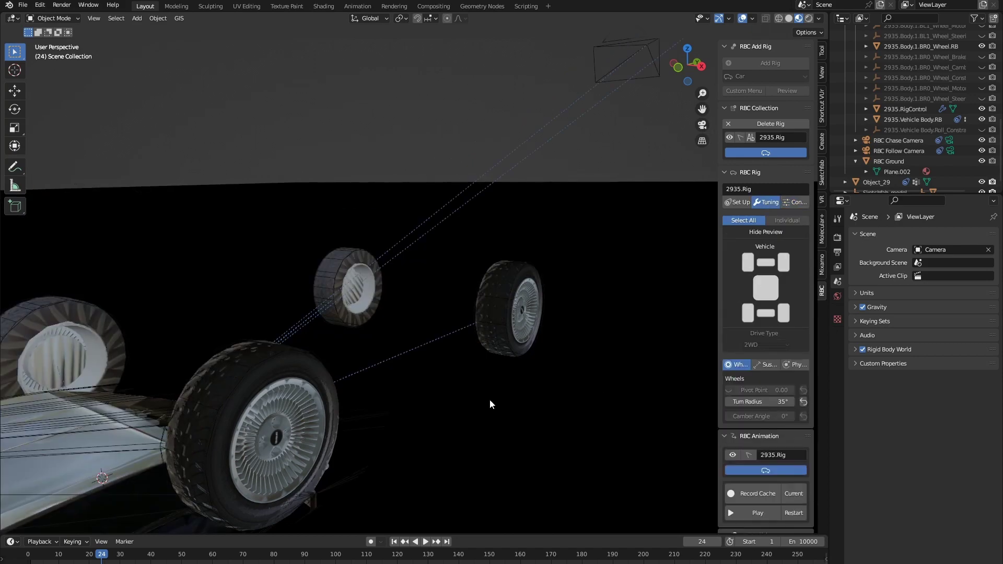
middle_click_drag(490, 400, 232, 419)
scroll(353, 403, "down", 2)
scroll(353, 403, "down", 3)
scroll(393, 399, "up", 5)
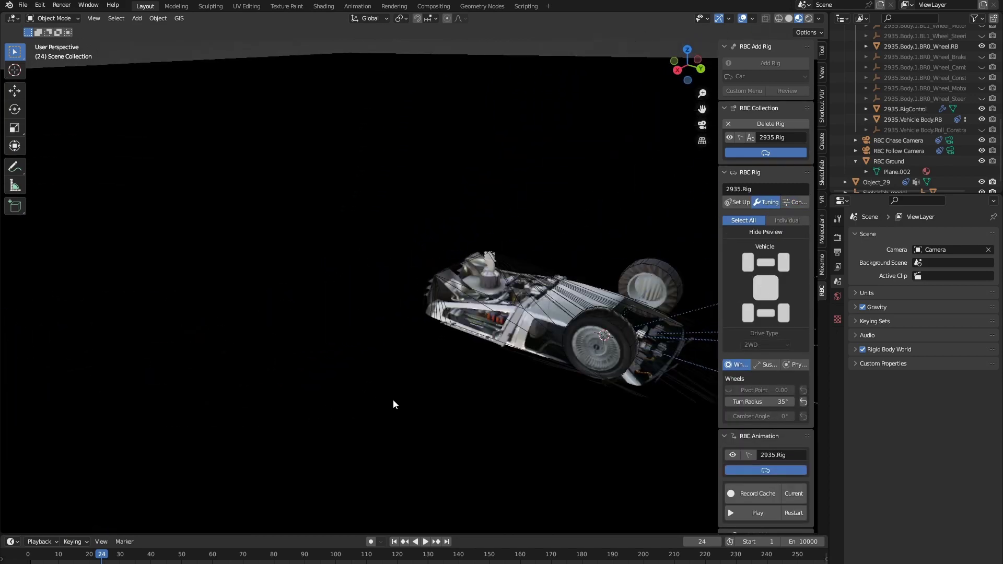
middle_click_drag(576, 459, 506, 398, "shift")
Play the simulation to watch the car drive across the ground, and rewind it to frame 0.
key("space")
middle_click_drag(484, 438, 205, 359)
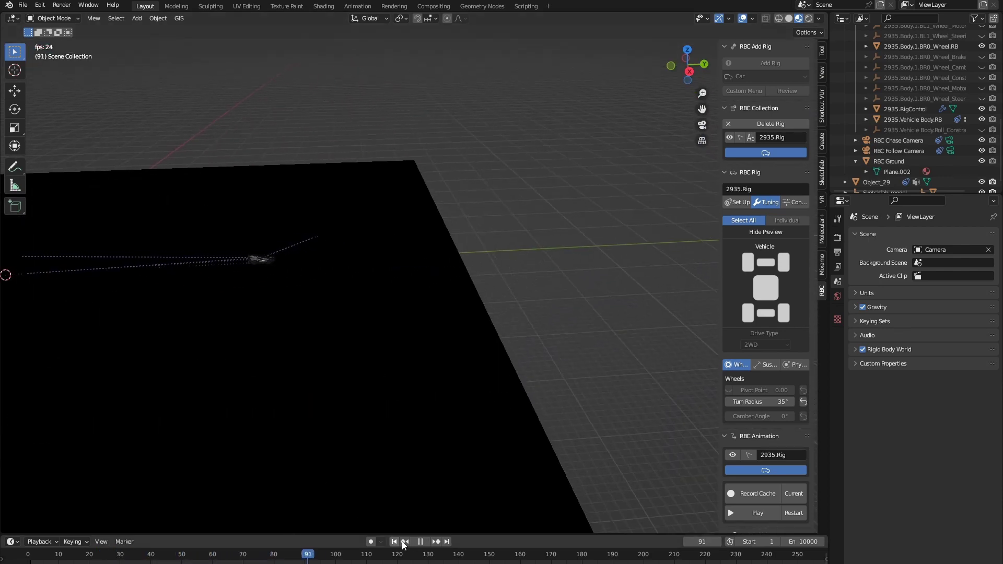
key("space")
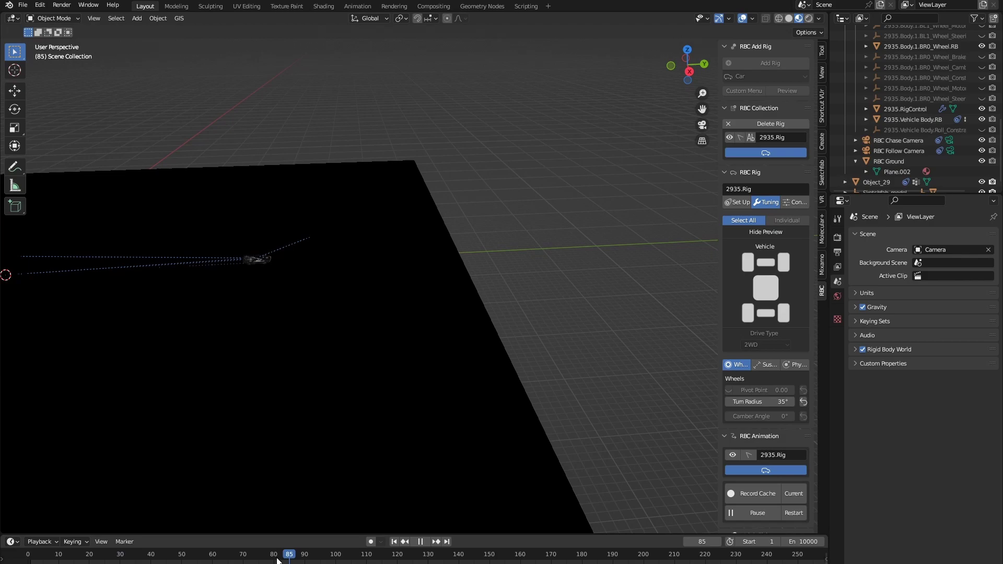
left_click_drag(277, 560, 27, 555)
middle_click_drag(290, 328, 610, 373, "shift")
key("Home")
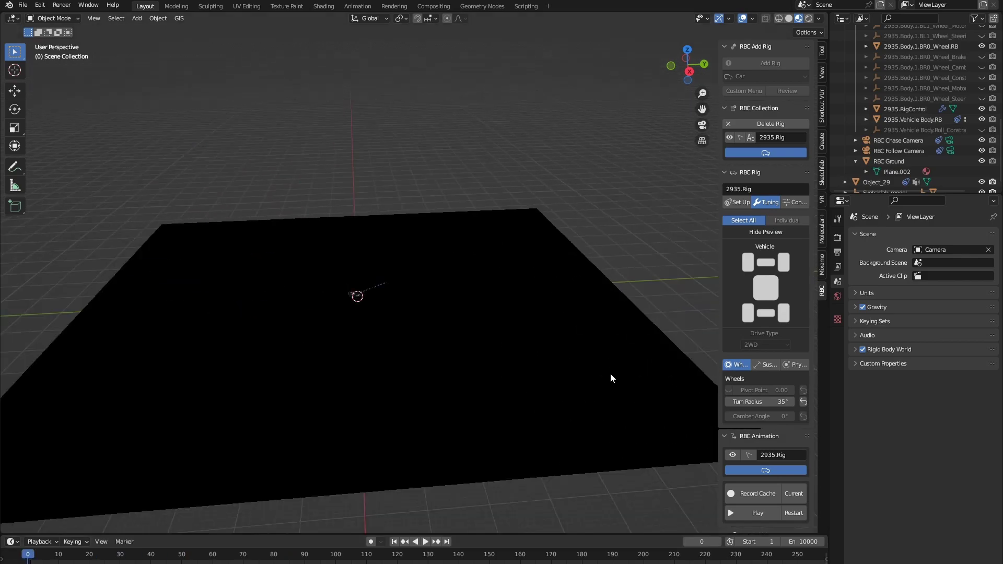
Show the physics tuning of the car rig and set Tire Friction to 5.
scroll(585, 384, "up", 11)
scroll(499, 434, "up", 4)
middle_click_drag(500, 434, 482, 240, "shift")
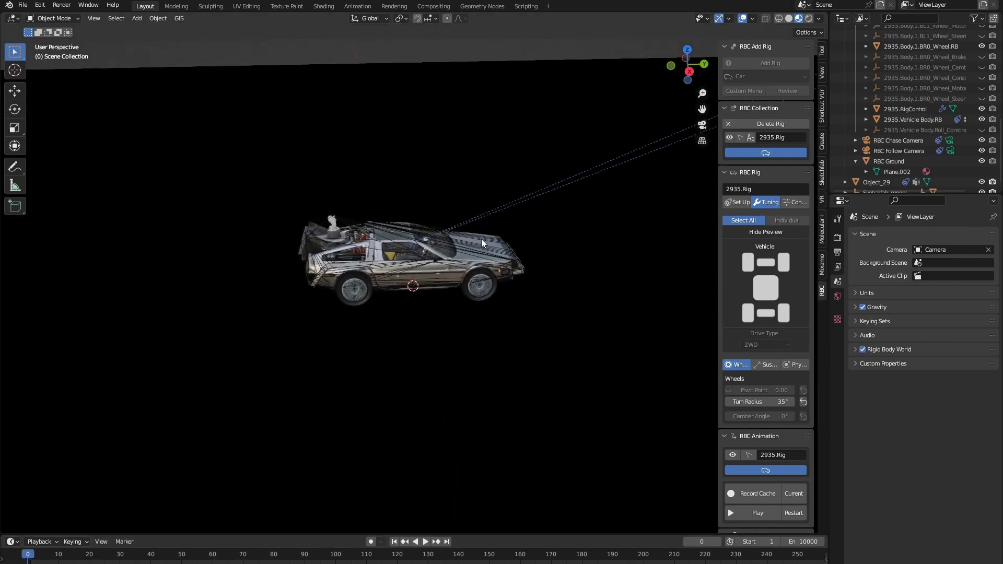
scroll(493, 296, "up", 7)
middle_click_drag(493, 295, 705, 345)
left_click(766, 364)
left_click(796, 365)
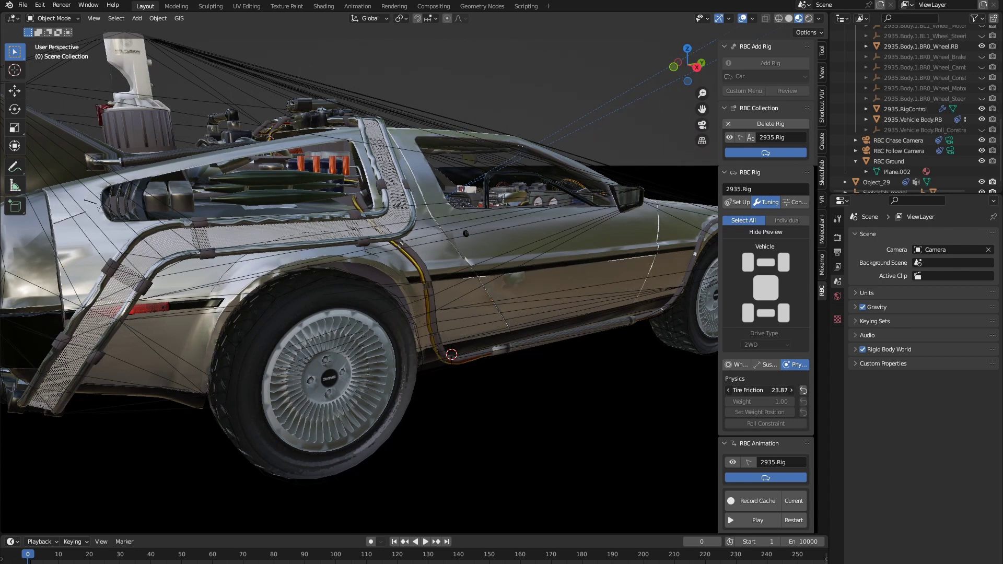
left_click_drag(760, 391, 778, 391)
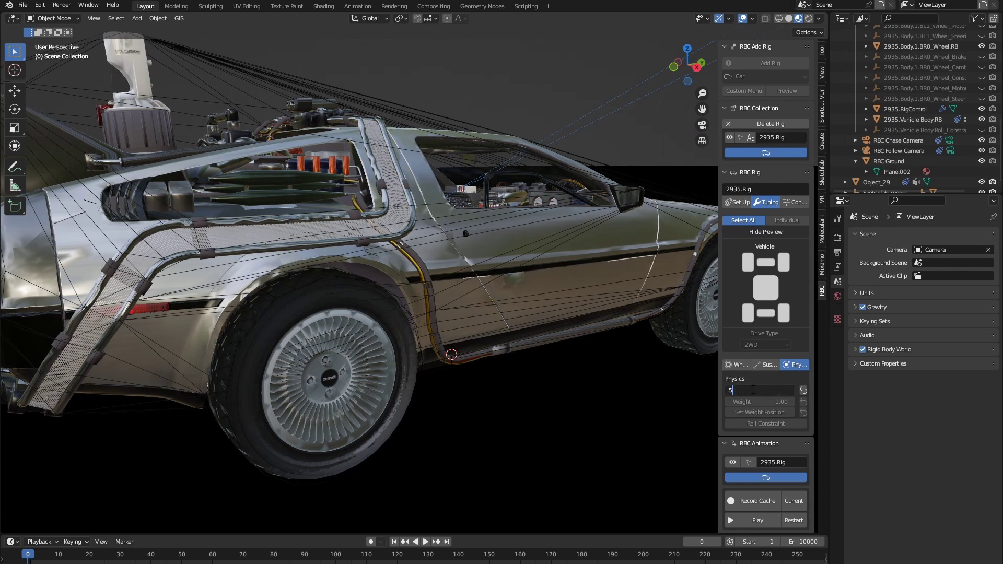
Play the simulation and watch the car drive from the side.
key("space")
scroll(310, 337, "down", 10)
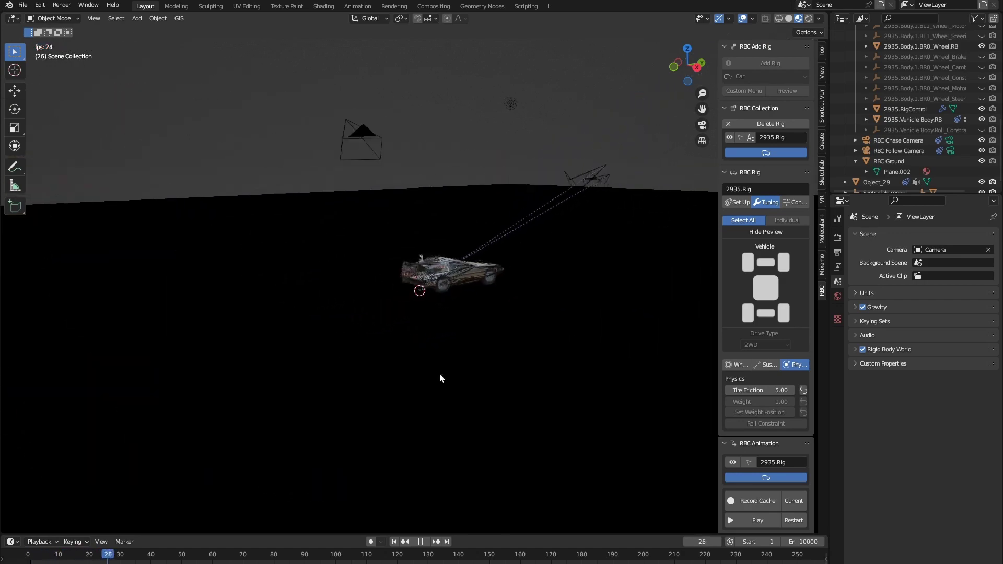
middle_click_drag(440, 375, 349, 378)
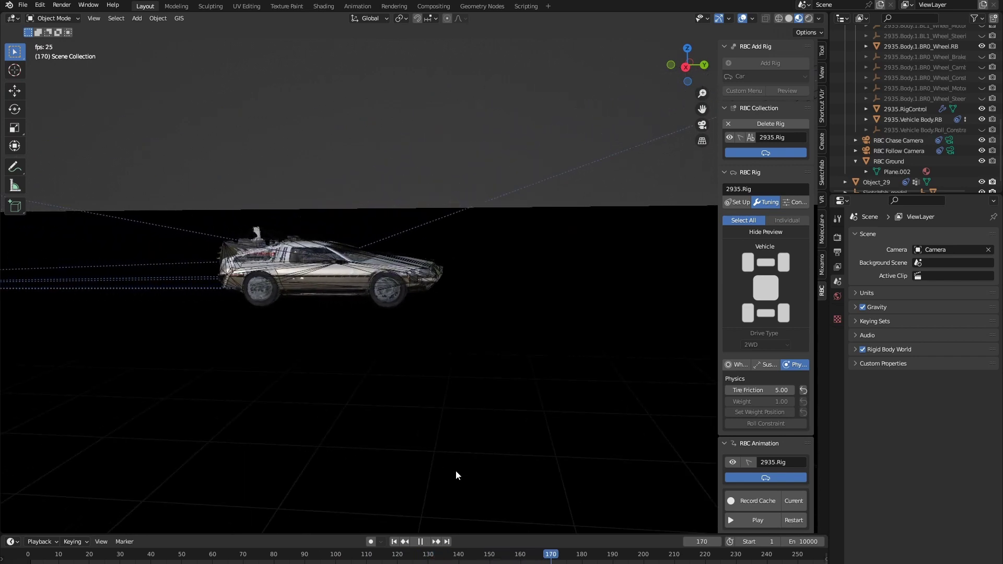
Set Tire Friction to 0, continue the simulation briefly, and rewind it to frame 0.
key("space")
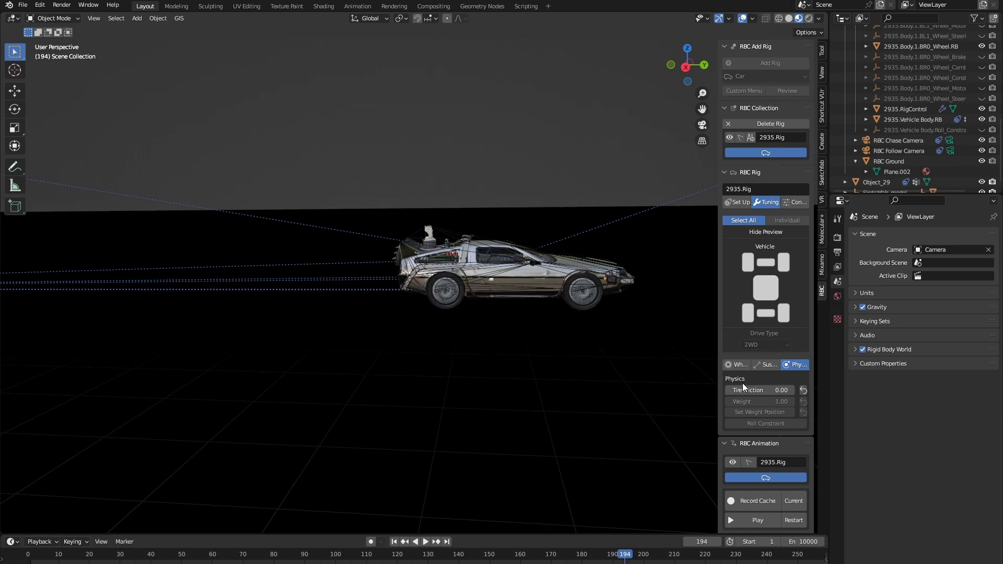
key("space")
key("space")
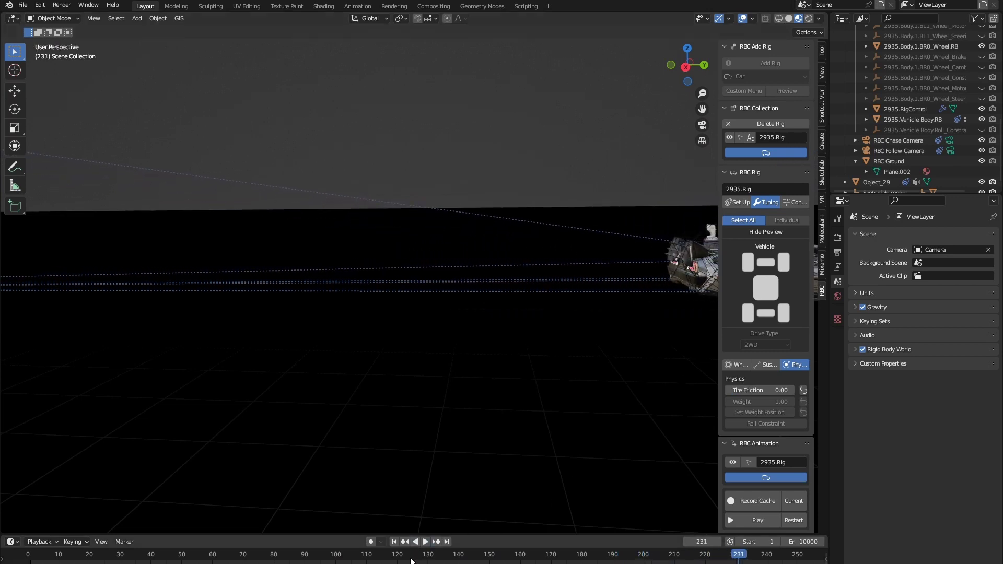
key("shift+Left")
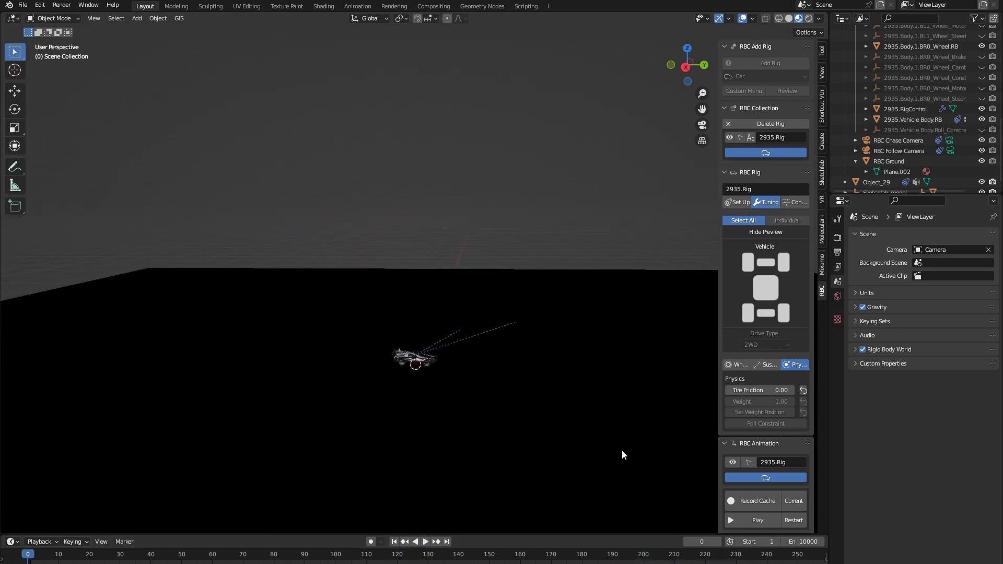
Play the simulation from frame 0 to check how the car drives without tire friction.
left_click(750, 520)
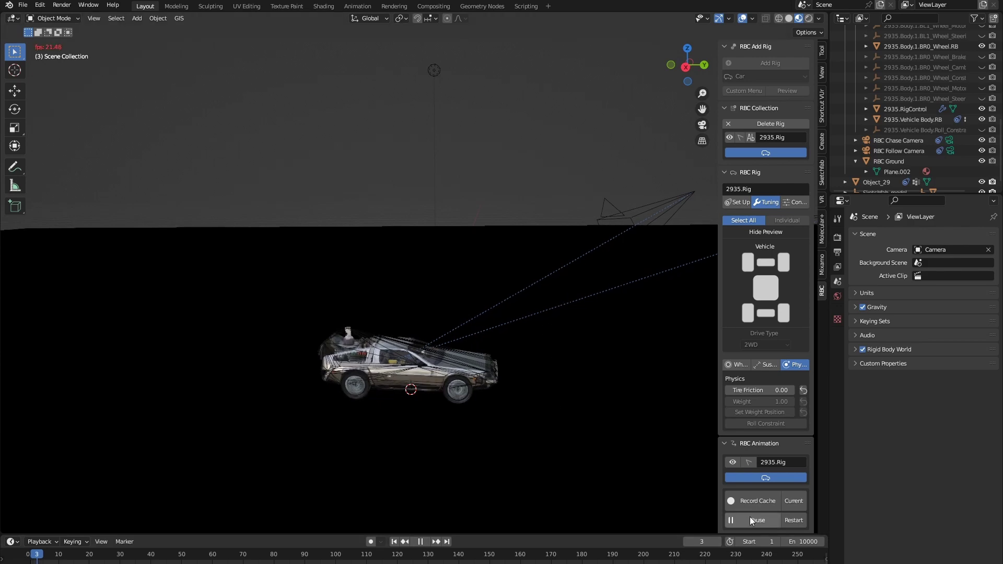
key("space")
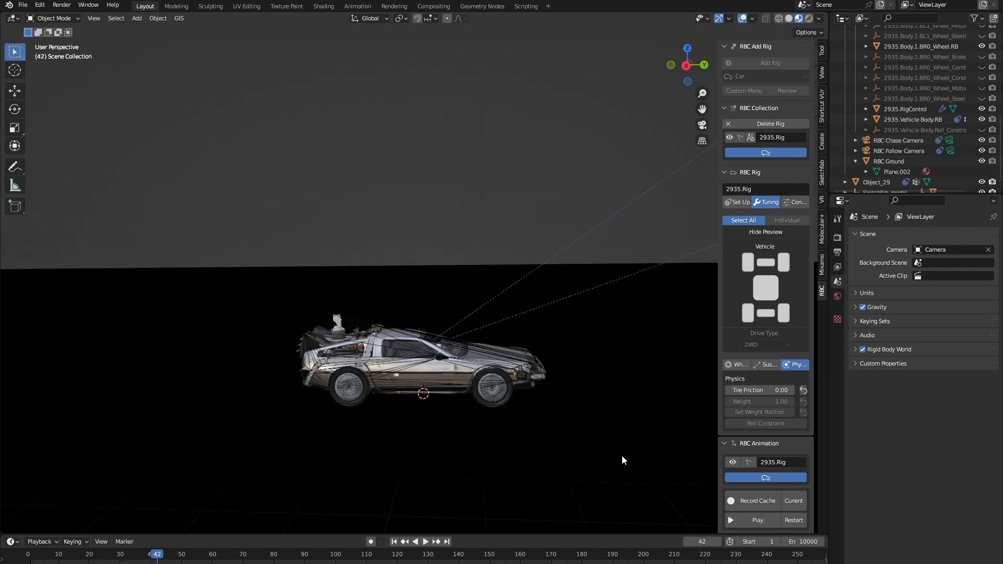
key("space")
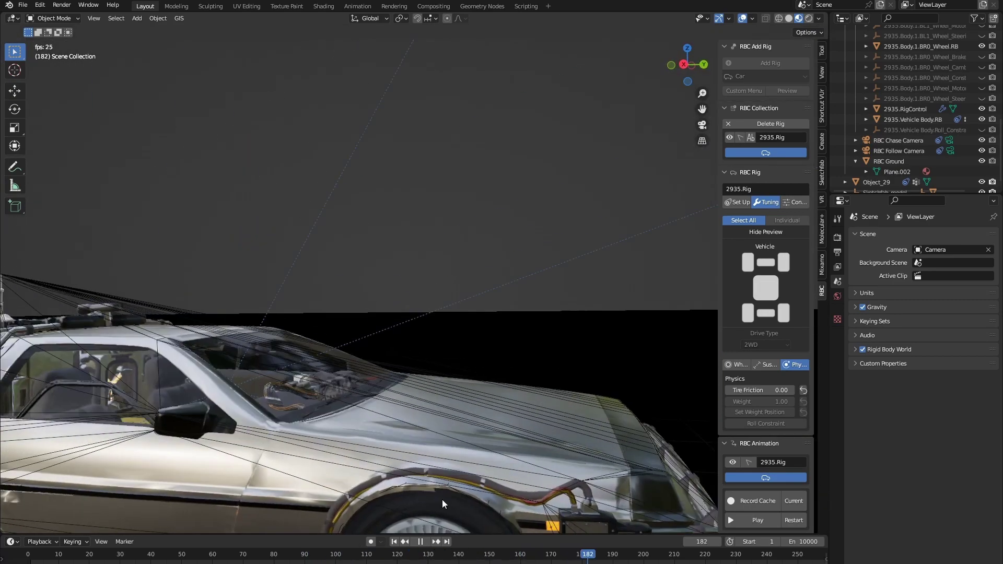
key("space")
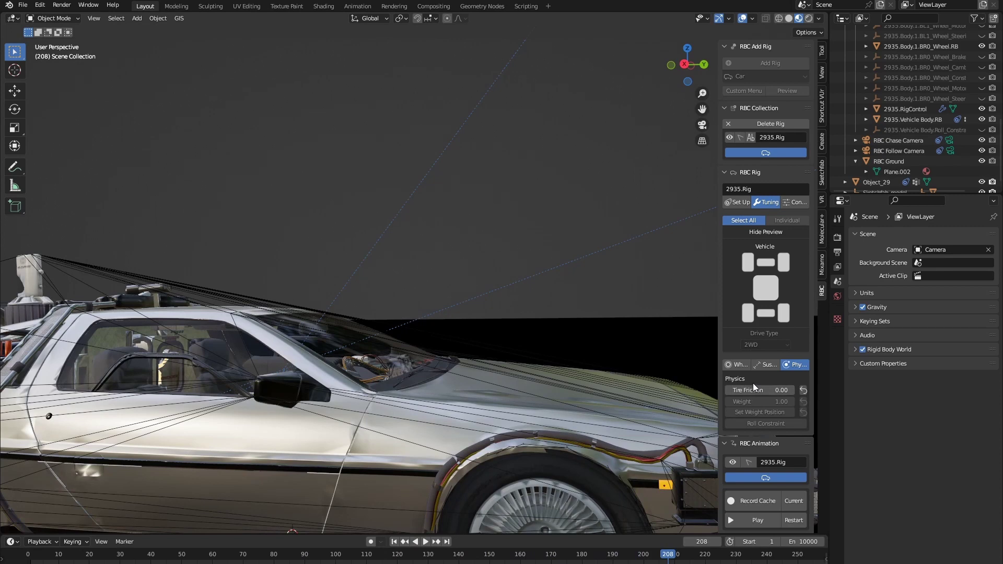
Set Tire Friction back to 5, play the simulation to check it, and rewind to frame 0.
left_click(762, 390)
left_click(755, 518)
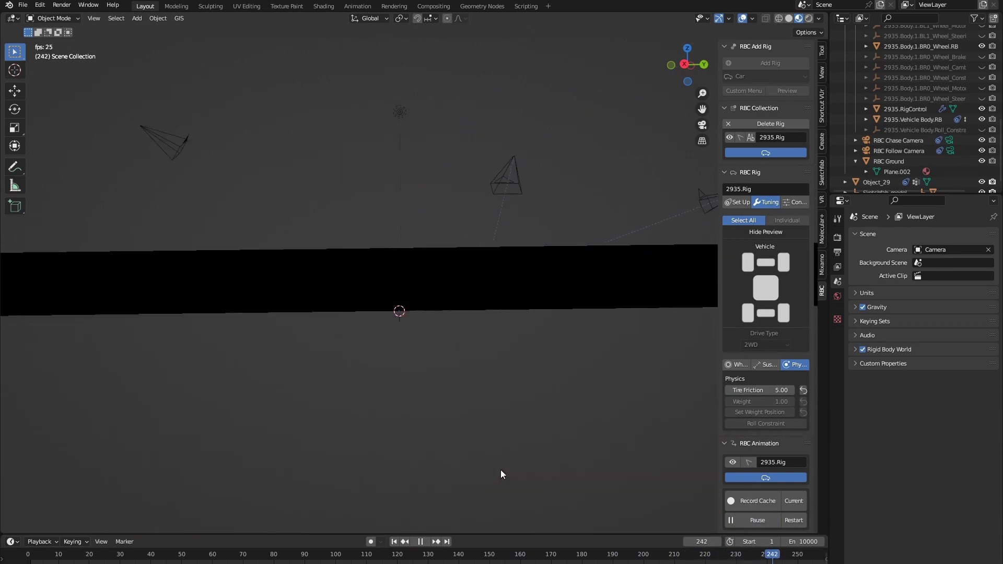
key("space")
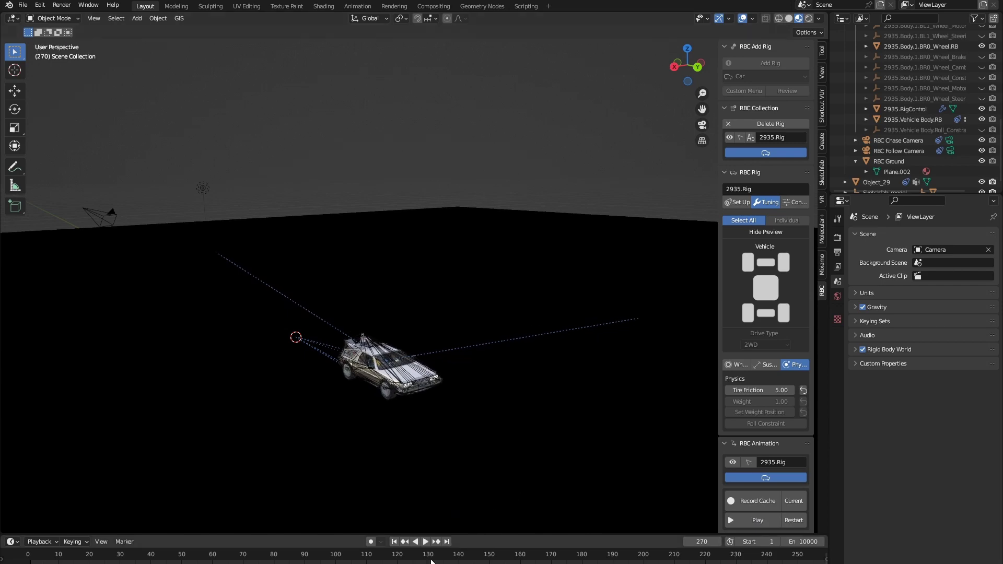
left_click_drag(431, 557, 28, 554)
Show the wheel tuning settings and set Turn Radius to 53°.
scroll(525, 468, "up", 4)
middle_click_drag(525, 468, 591, 465)
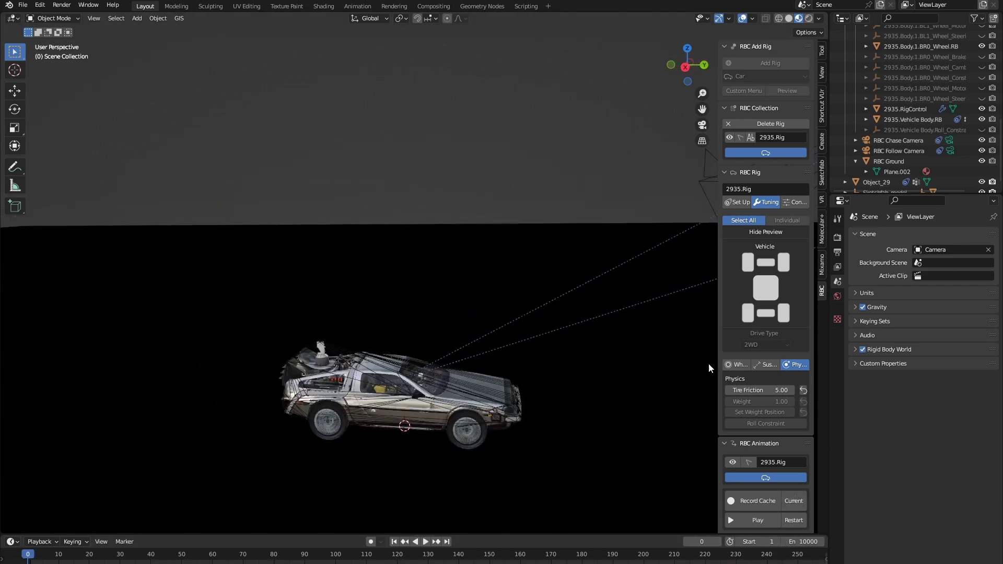
left_click(737, 364)
scroll(575, 460, "up", 5)
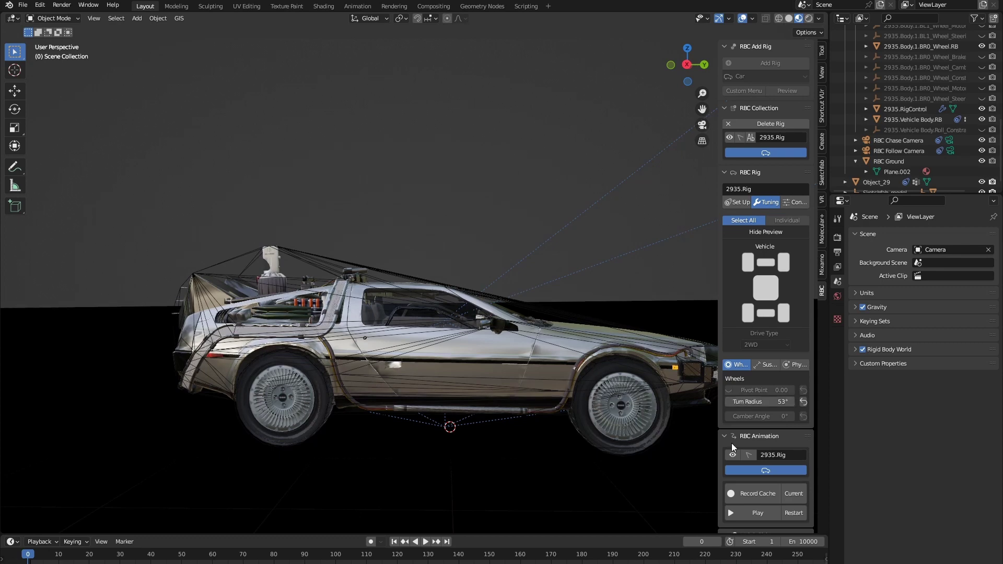
Play the simulation with the new turn radius, watch the car from a distance, and pause it.
left_click(754, 515)
scroll(561, 484, "down", 8)
mouse_move(561, 485)
middle_mouse_down()
mouse_move(475, 491)
mouse_move(541, 481)
middle_mouse_up()
middle_click_drag(674, 428, 466, 443, "shift")
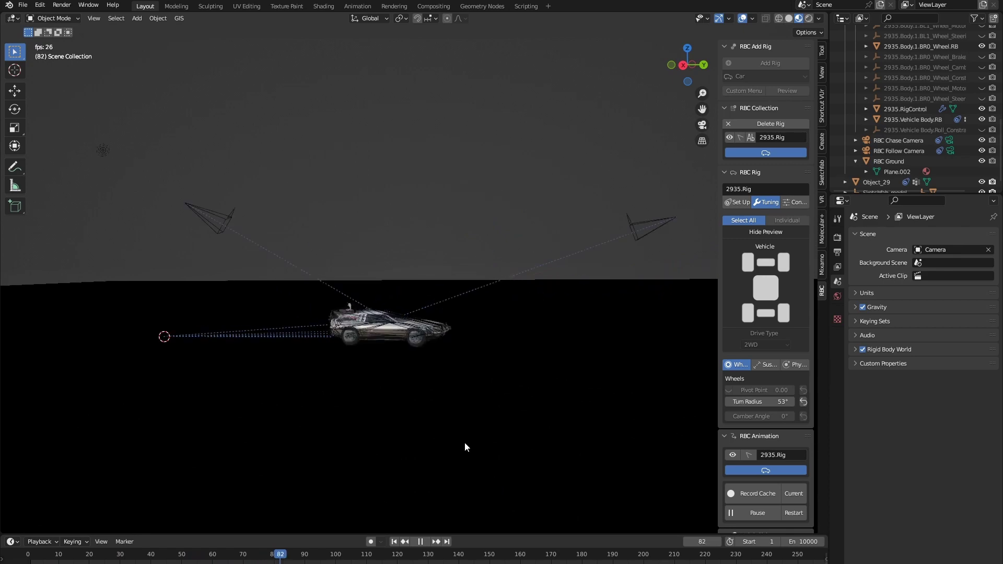
key("space")
Show the suspension tuning settings, lower Spring Stiffness to 0, and rewind to frame 0.
left_click(767, 365)
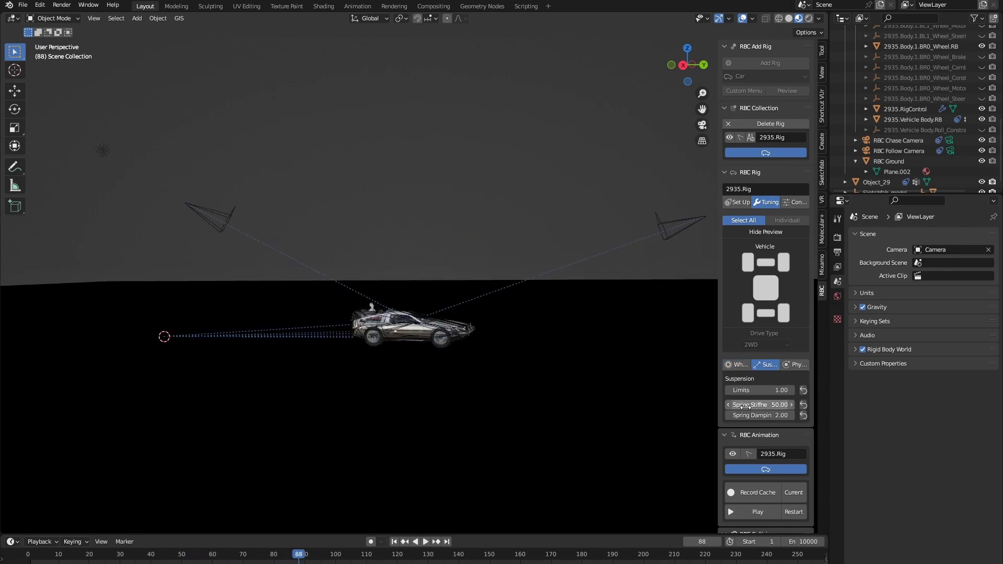
scroll(550, 478, "up", 15)
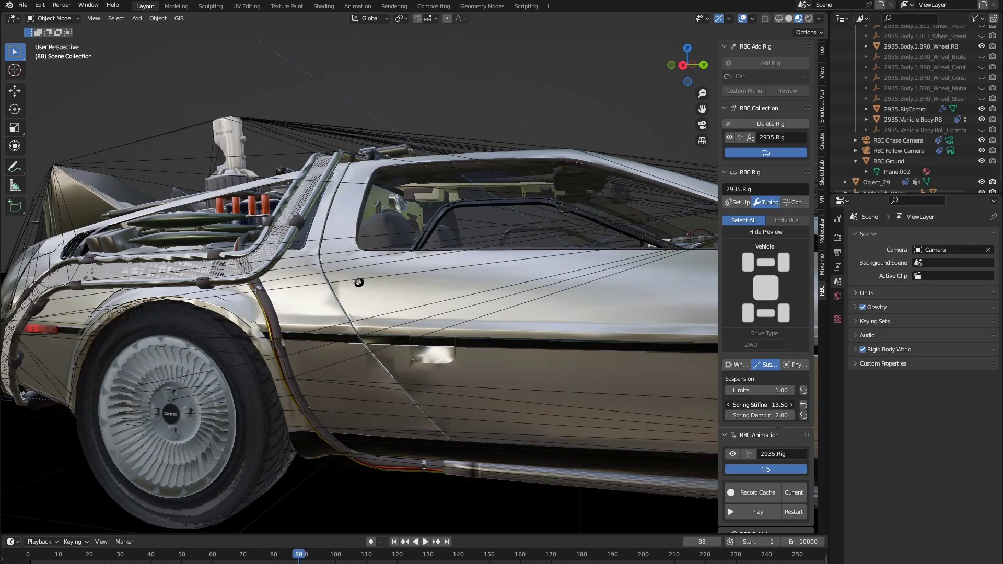
left_click_drag(743, 407, 673, 406)
left_click_drag(221, 559, 28, 556)
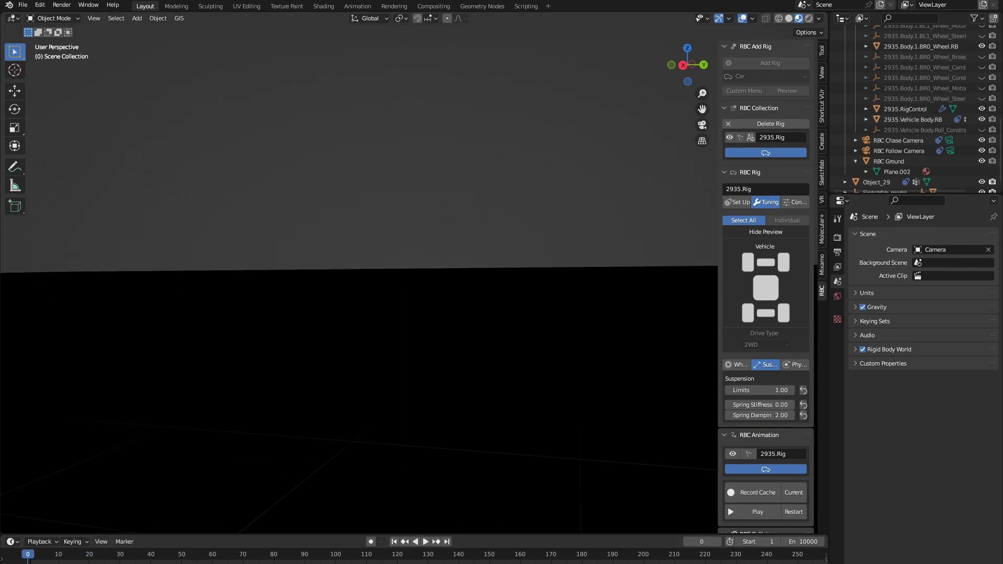
Play the simulation to check the car's suspension without spring stiffness, and rewind it to frame 0.
scroll(434, 447, "up", 8)
scroll(434, 439, "down", 3)
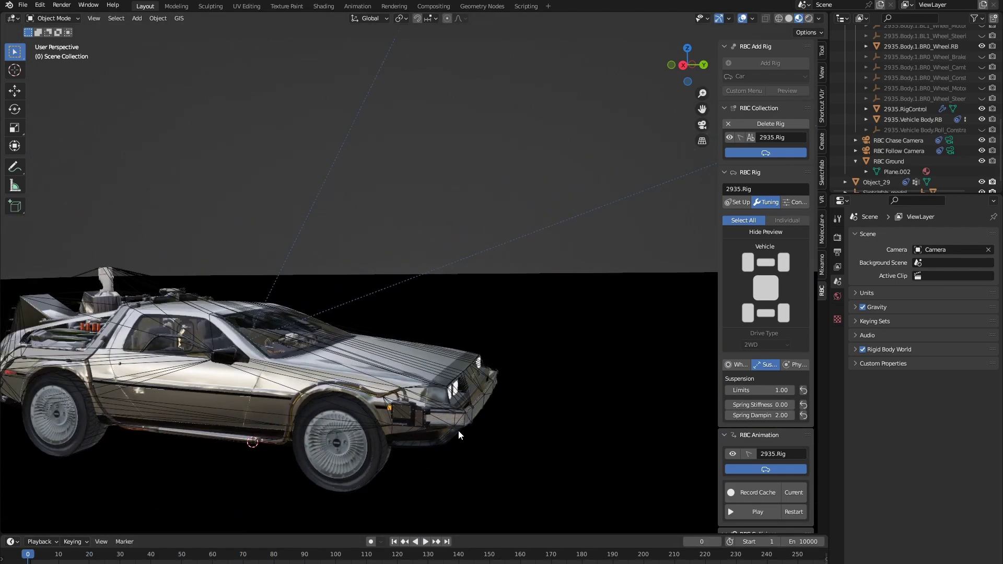
left_click(755, 515)
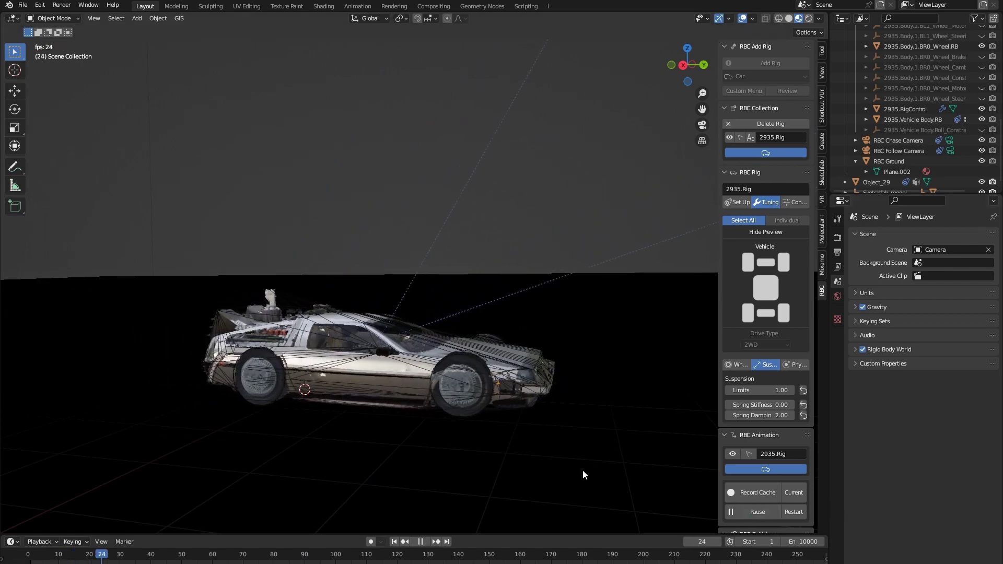
scroll(497, 459, "down", 5)
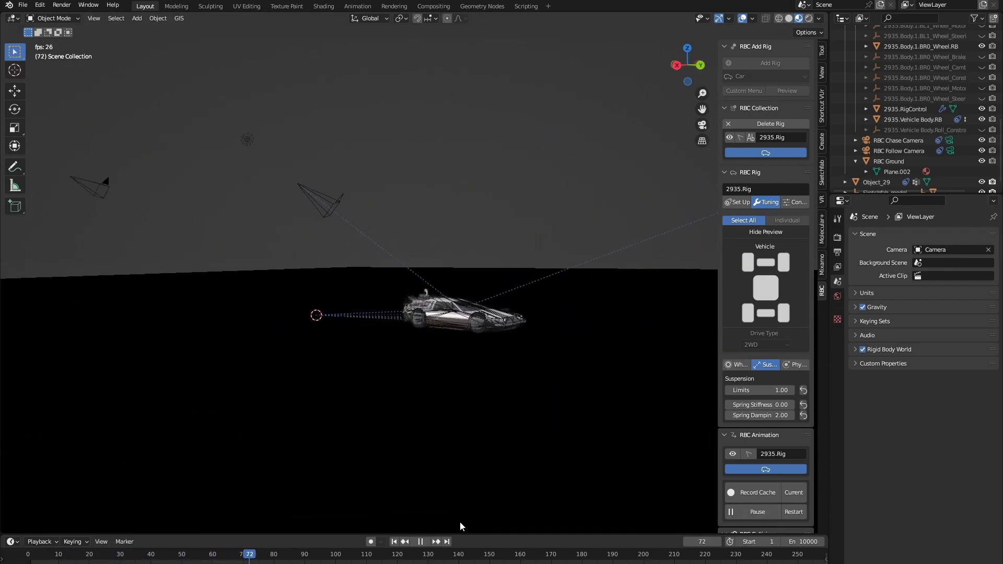
left_click(419, 543)
middle_click_drag(418, 460, 501, 473)
scroll(511, 469, "up", 3)
left_click_drag(337, 555, 28, 556)
Set Spring Stiffness to 5 and play the simulation to check the suspension.
middle_click_drag(656, 420, 690, 408)
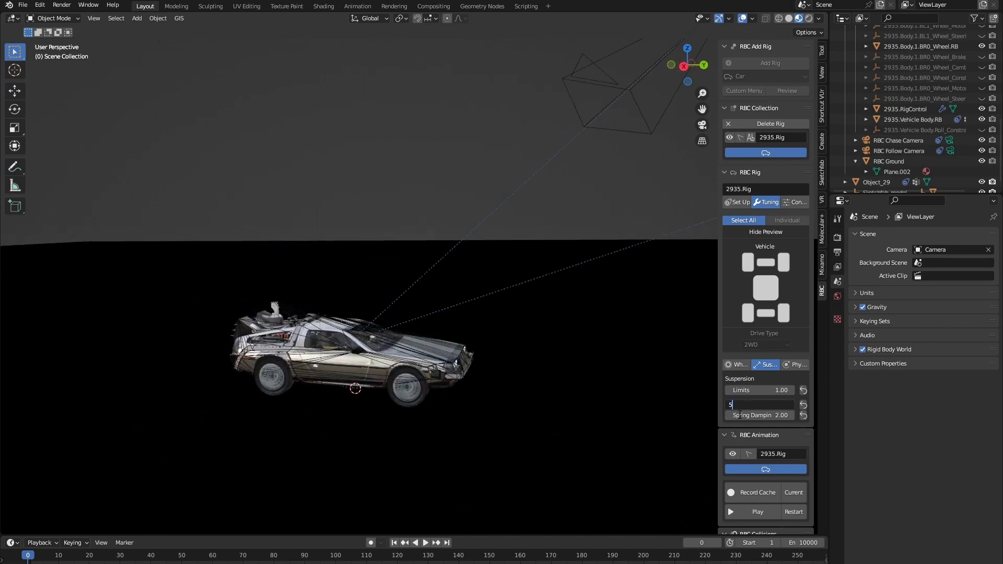
key("Return")
left_click(735, 513)
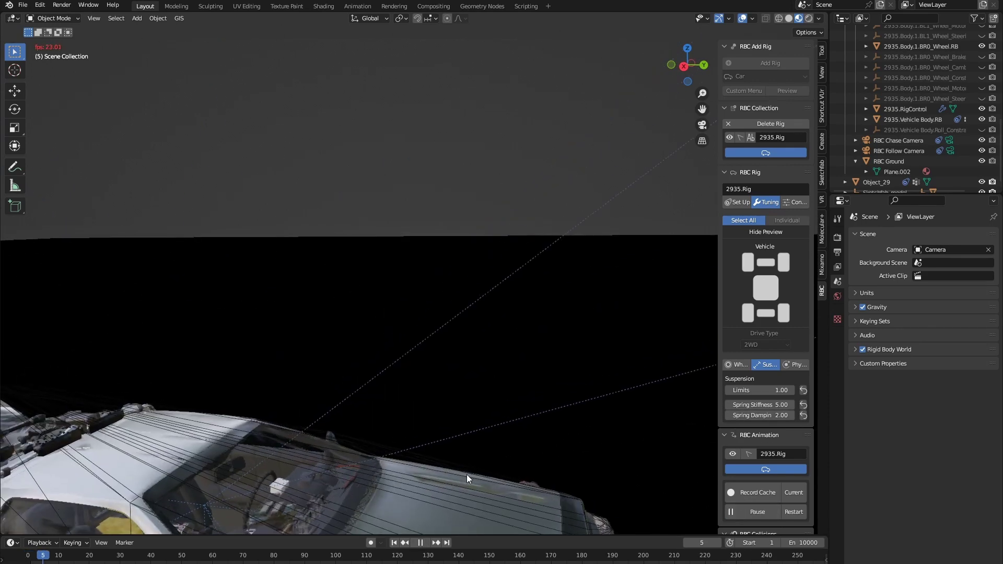
middle_click_drag(467, 474, 447, 453)
Pause the simulation, set Spring Stiffness to 100, and continue playing to frame 87.
key("space")
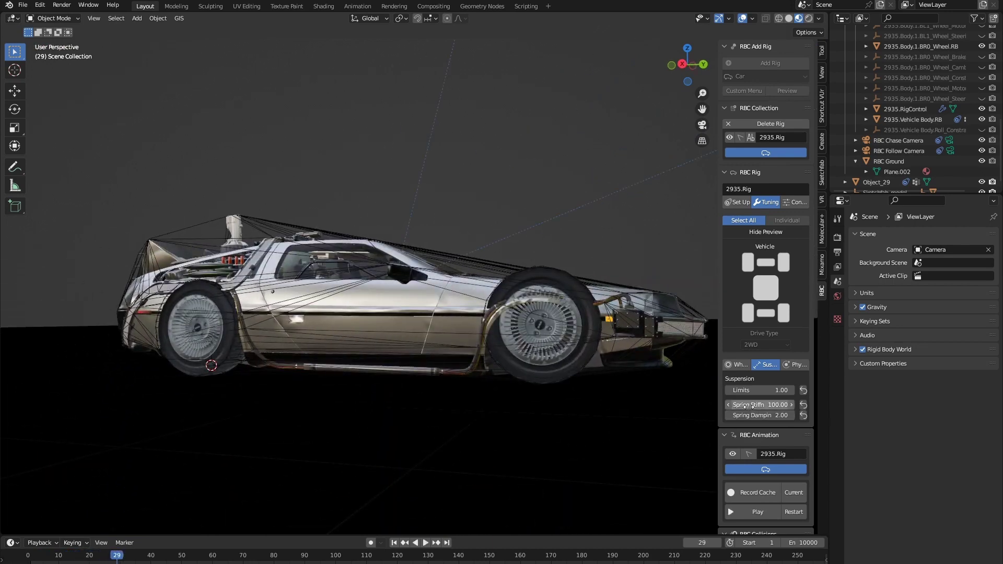
key("space")
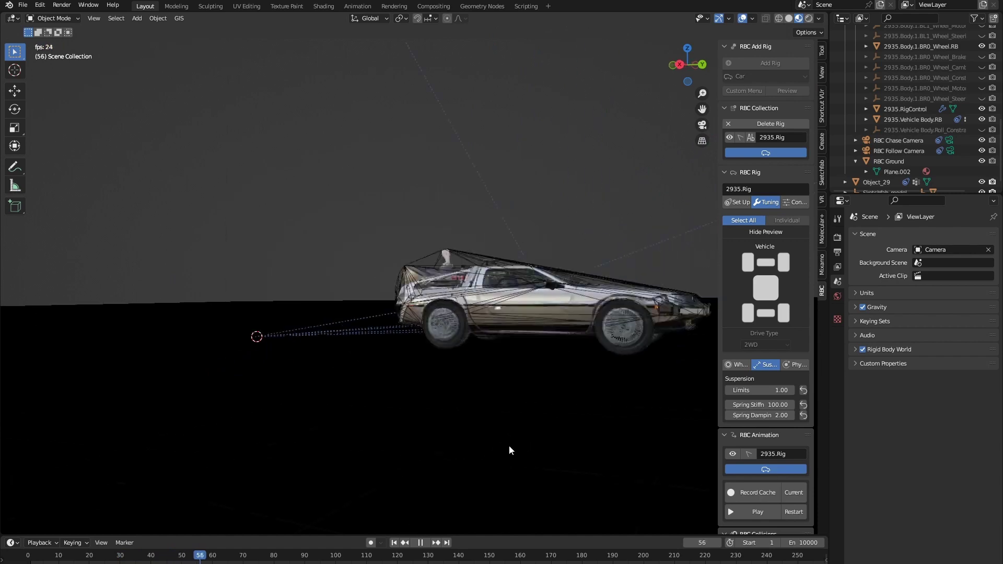
key("space")
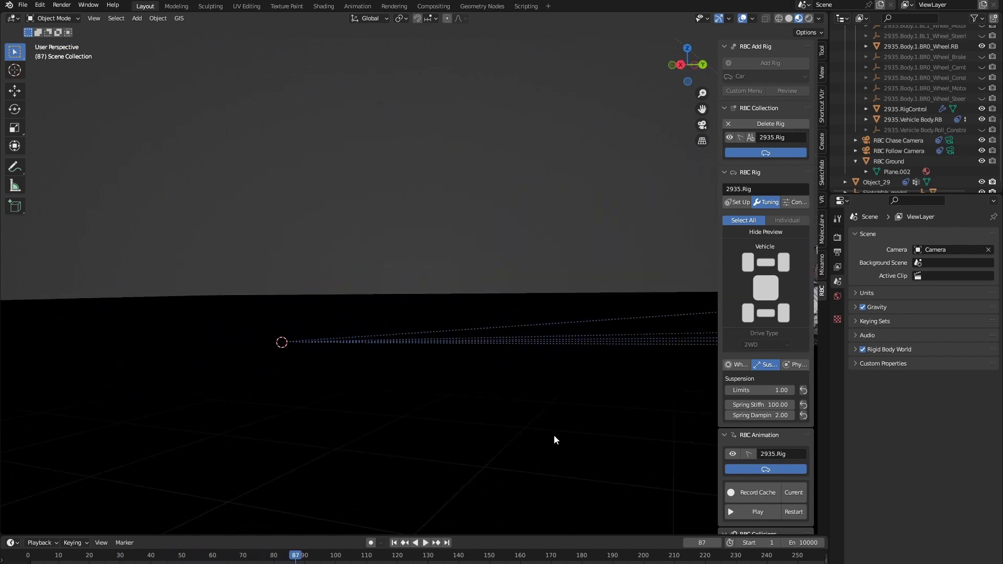
Continue the simulation to frame 160 and view the stopped car from the side and the front.
middle_click_drag(590, 423, 383, 367, "shift")
middle_click_drag(366, 214, 441, 325, "shift")
scroll(456, 297, "down", 6)
key("space")
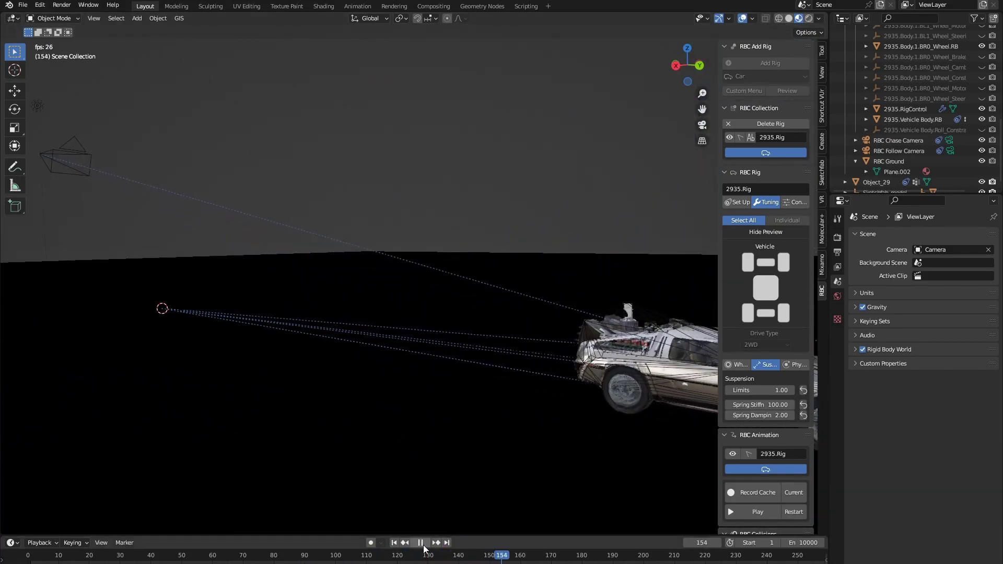
key("space")
middle_click_drag(551, 372, 530, 347)
middle_click_drag(537, 364, 521, 402)
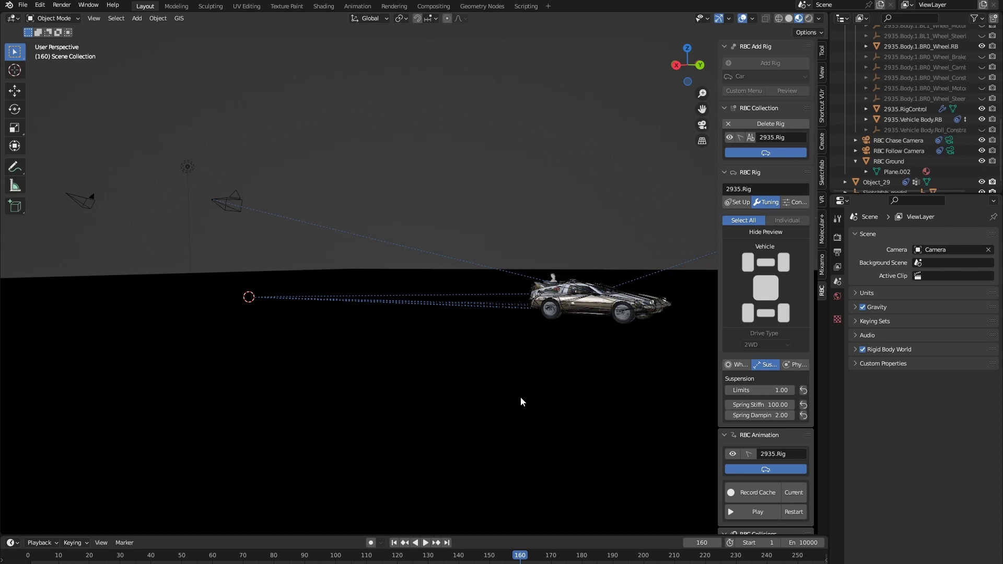
middle_click_drag(579, 321, 533, 334)
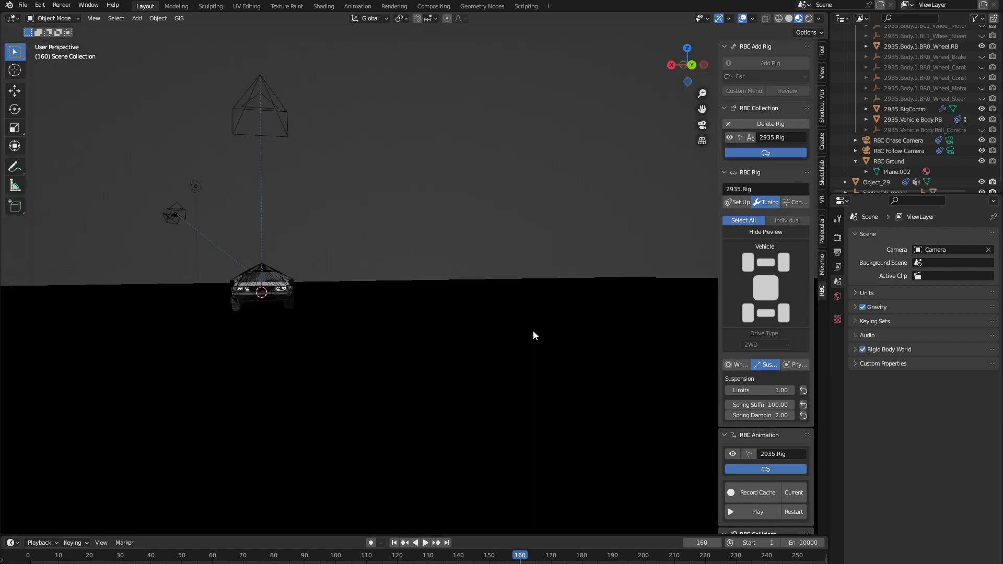